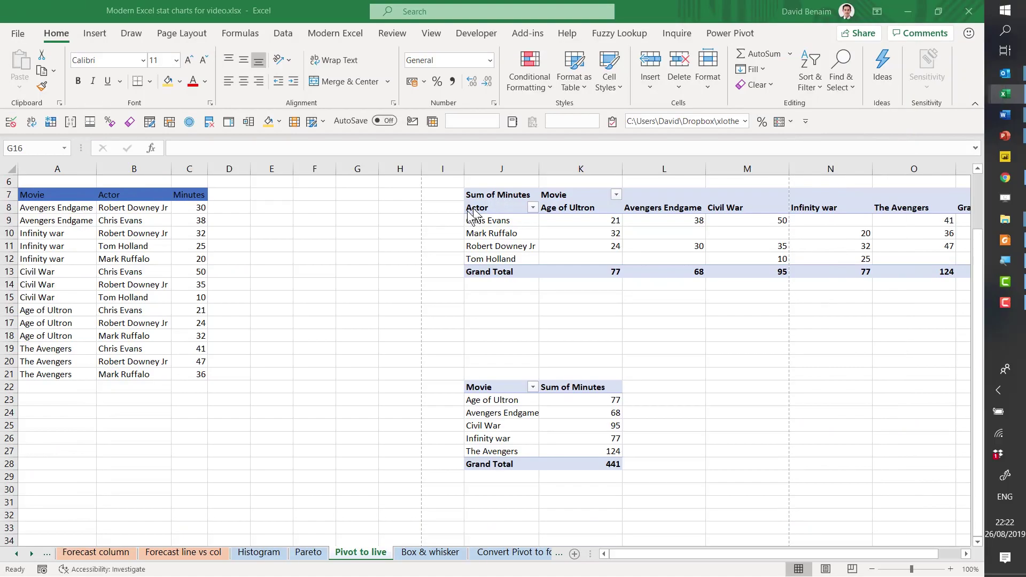
- Copy the Civil War and Infinity War rows of the Movie pivot and paste them below it
click(539, 411)
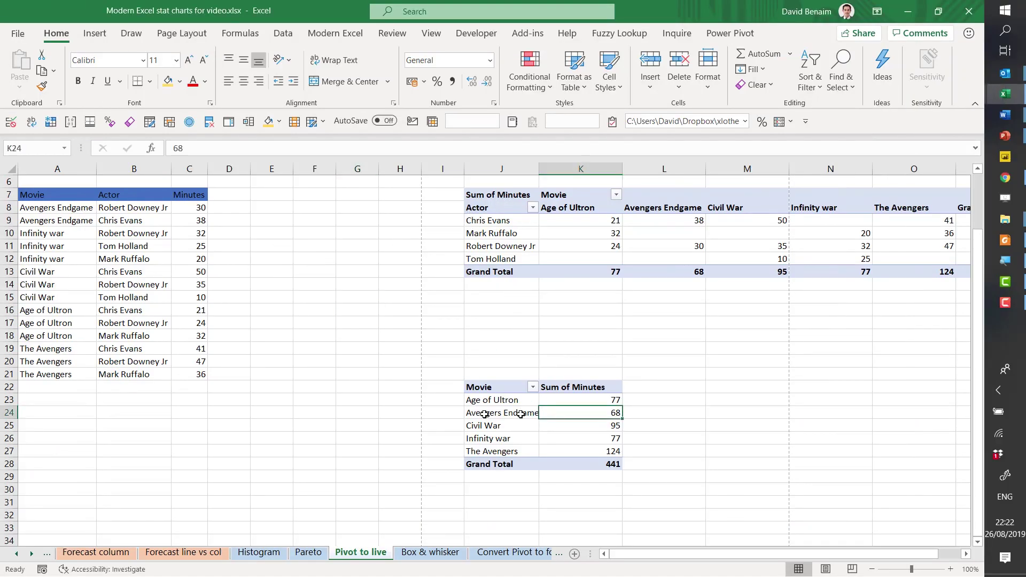
click(447, 422)
drag(515, 435, 572, 433)
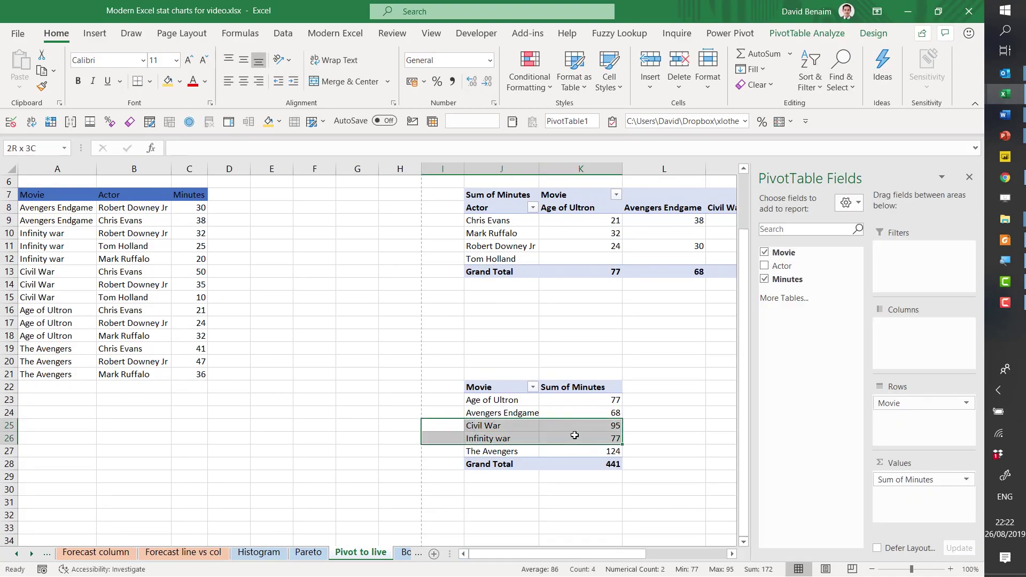
key(ctrl+c)
click(455, 490)
key(Return)
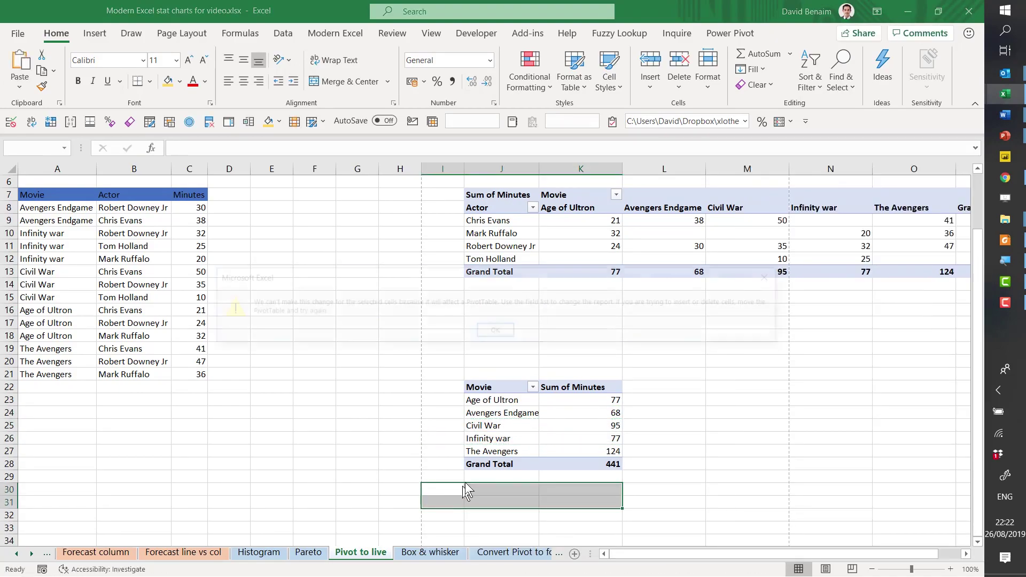
key(Return)
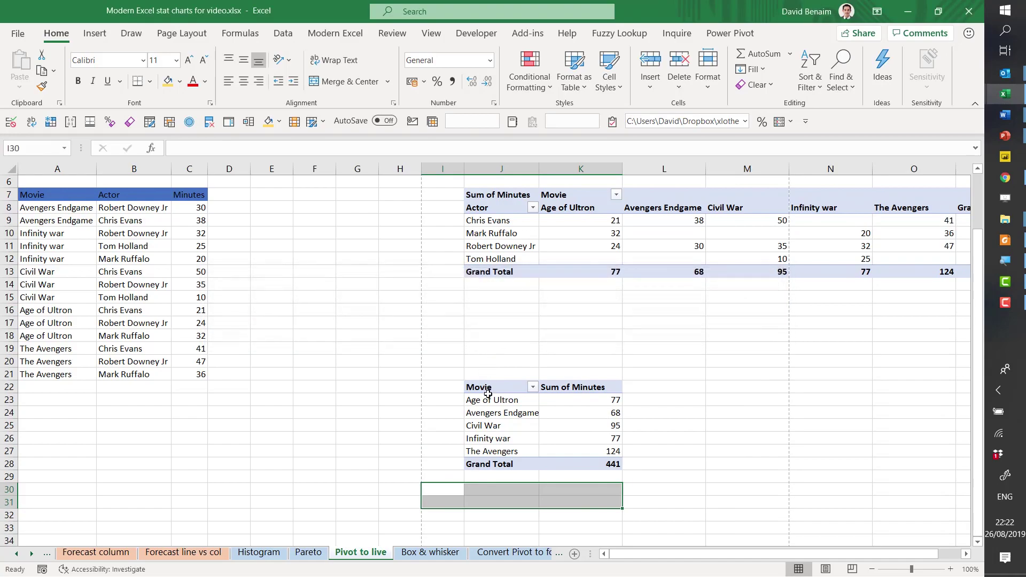
- Try inserting cells beside the pivot's Sum of Minutes column, which the pivot blocks
drag(568, 370, 568, 487)
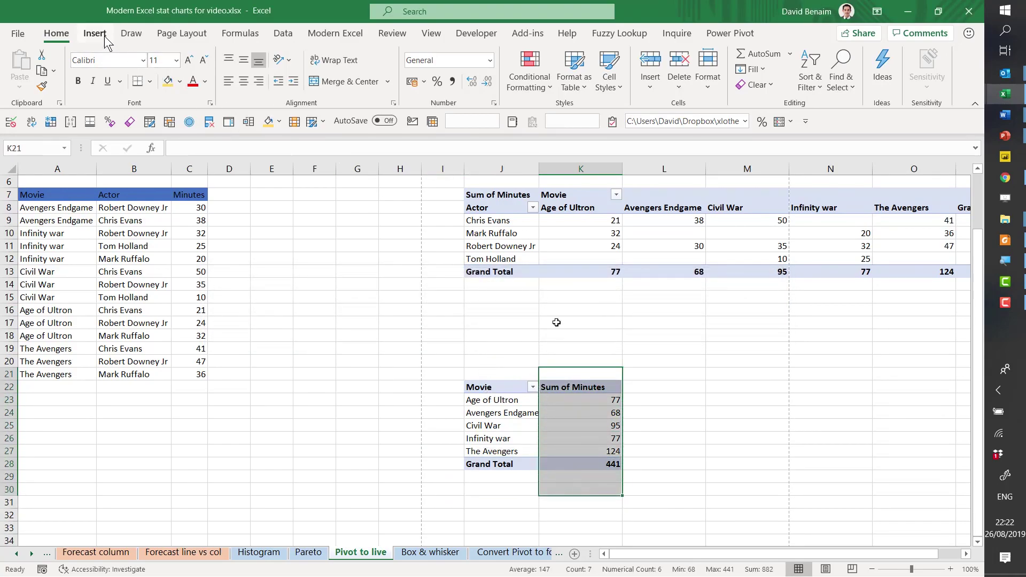
key(ctrl+shift+plus)
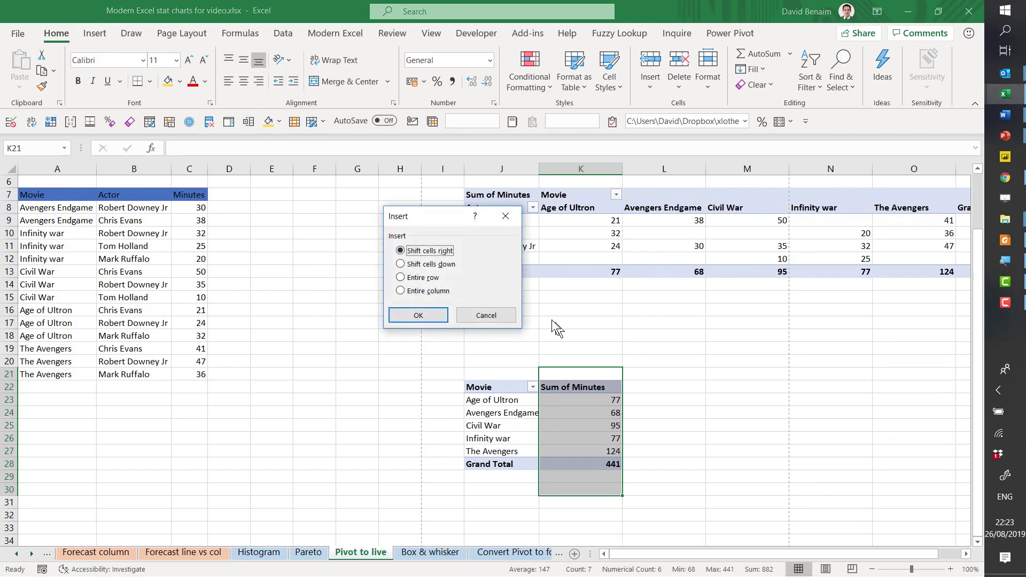
click(419, 318)
key(Return)
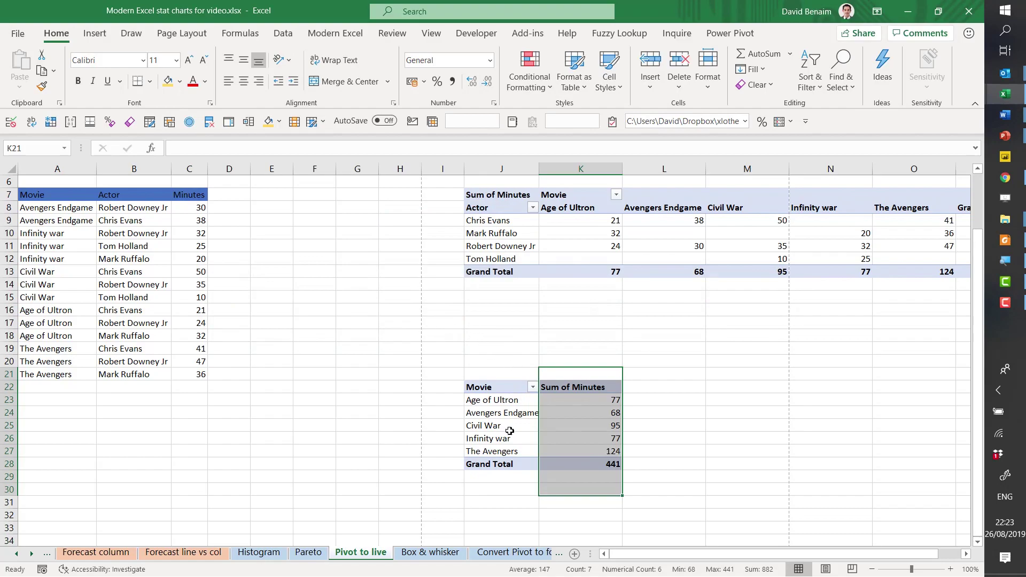
- Attempt a funnel chart from the Movie pivot; Excel refuses it
click(509, 431)
click(96, 36)
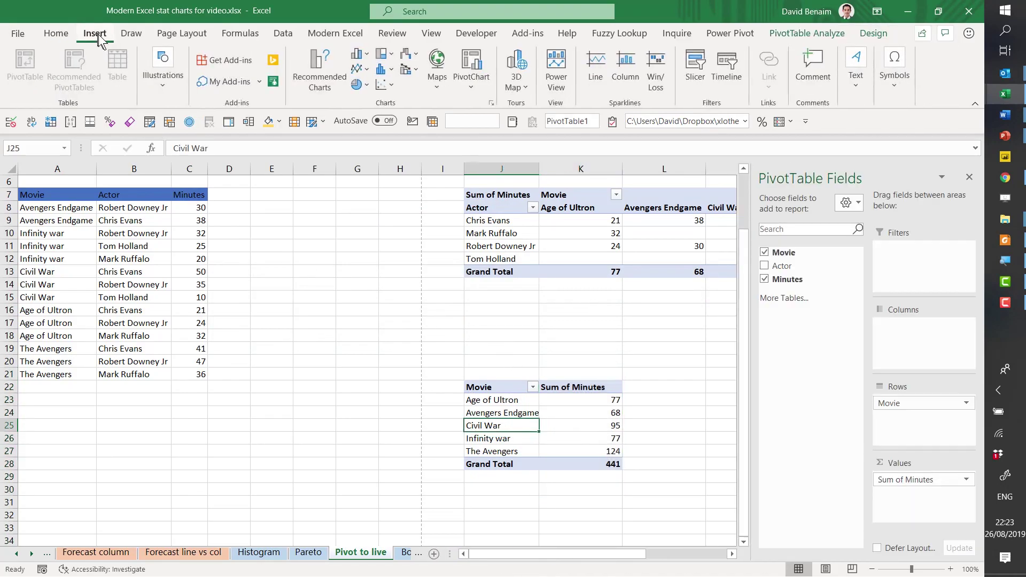
click(405, 56)
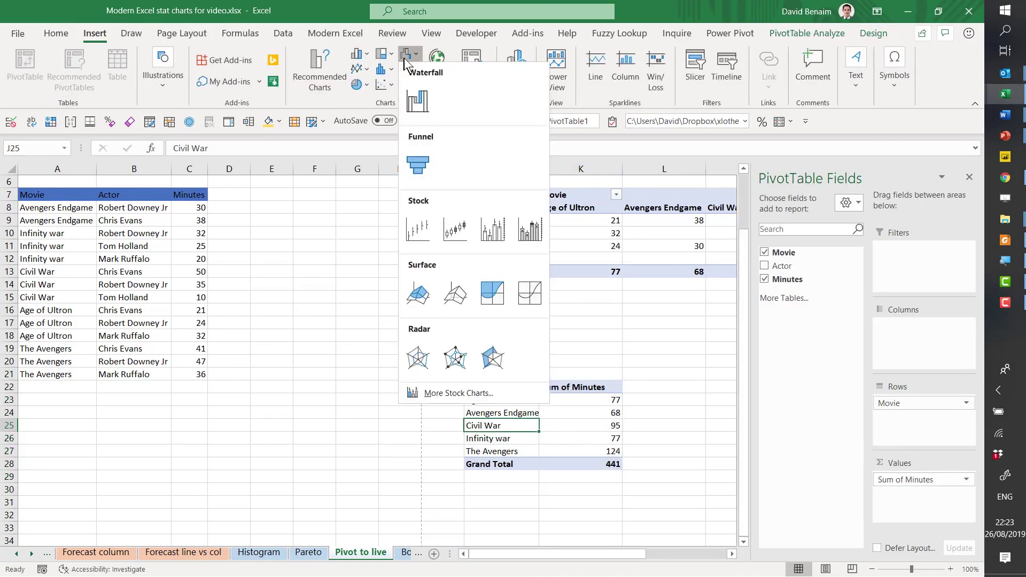
click(426, 159)
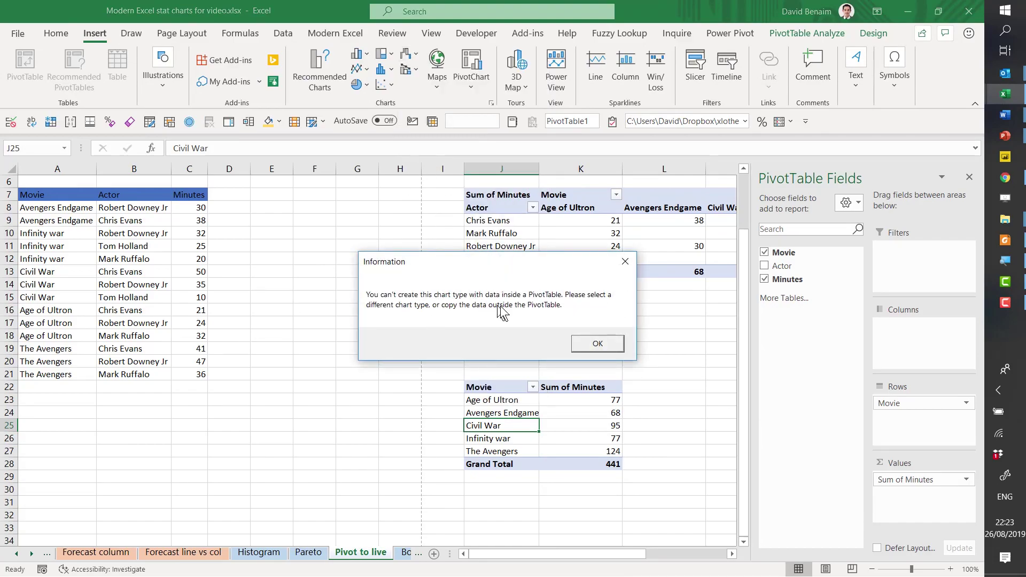
click(624, 261)
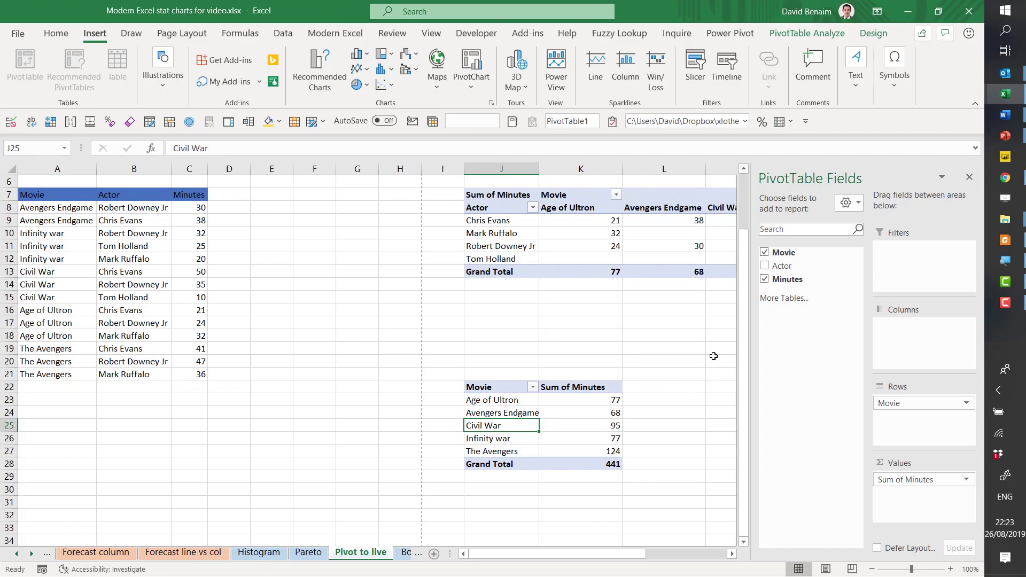
click(688, 336)
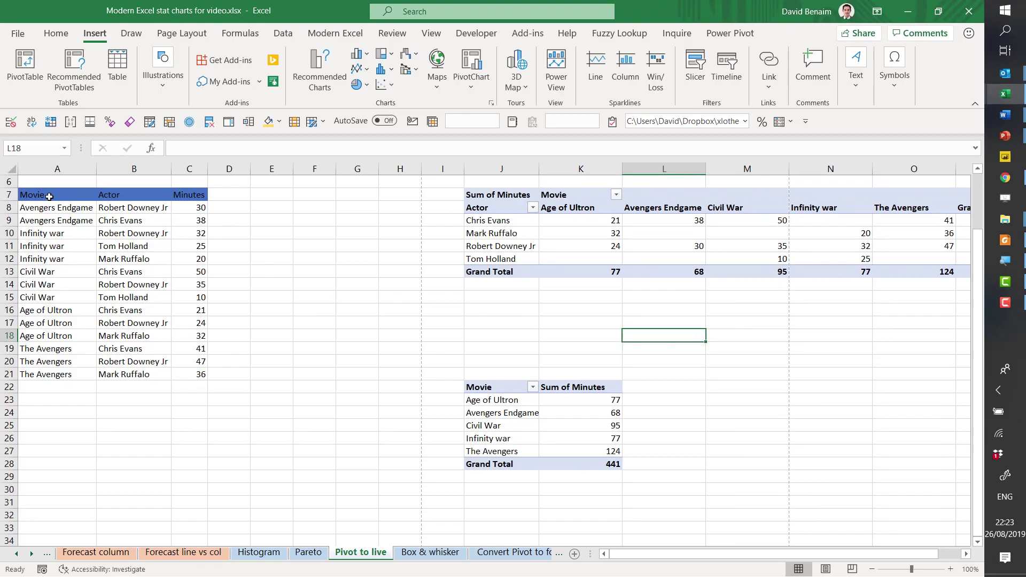
- Create a PivotTable from A7:C21, added to the Data Model, on the existing worksheet
drag(49, 196, 189, 368)
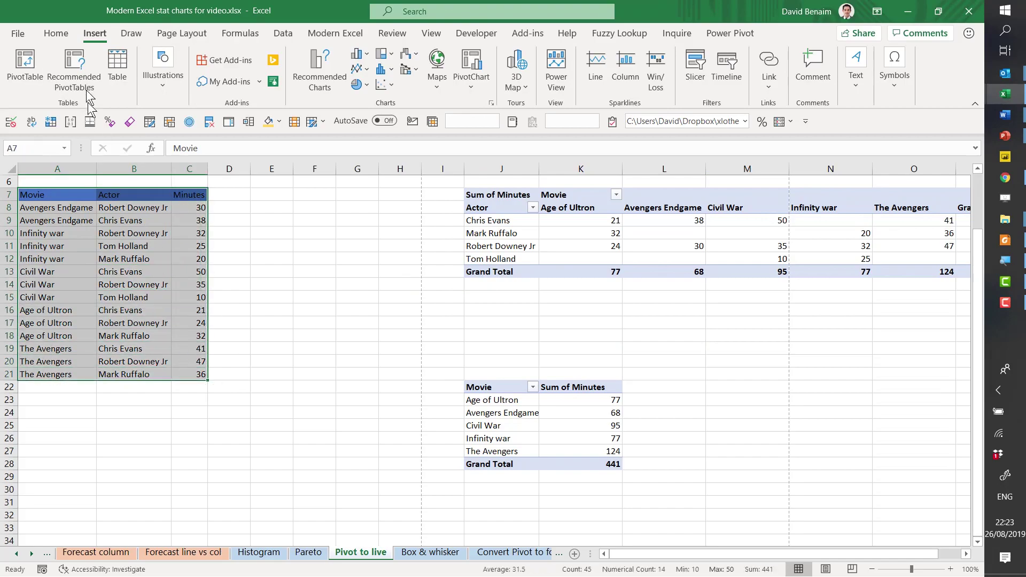
click(33, 65)
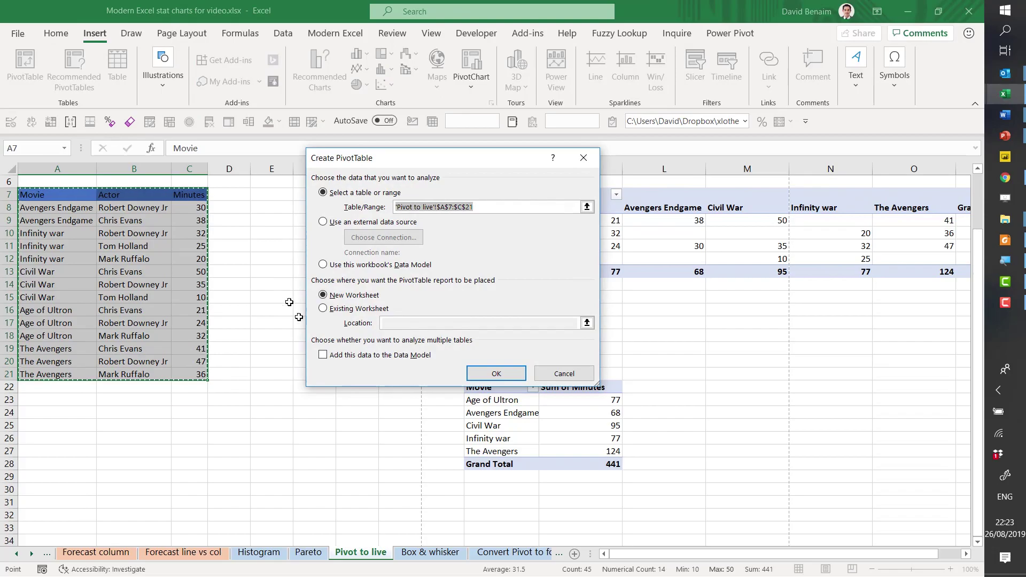
click(335, 356)
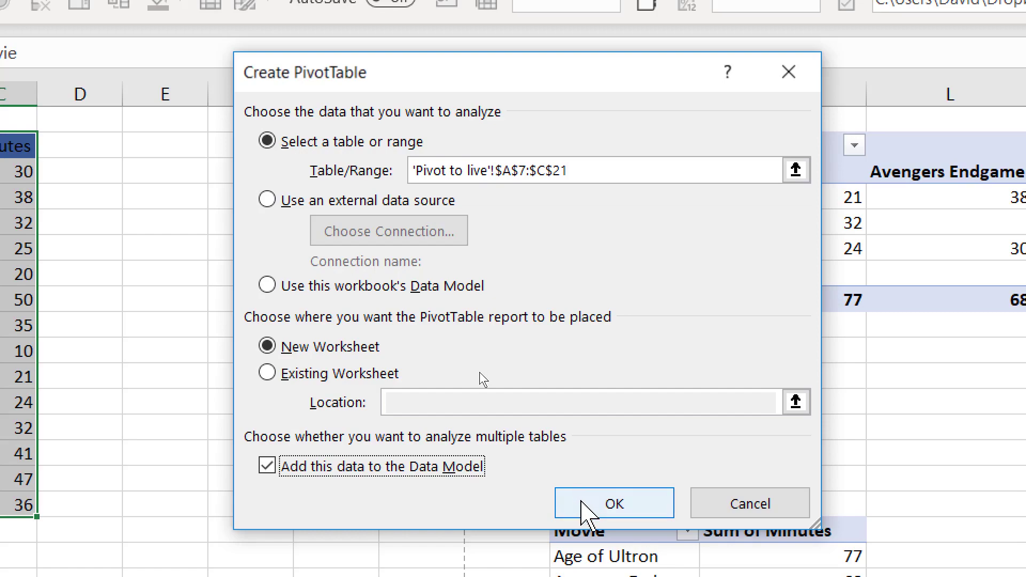
click(322, 370)
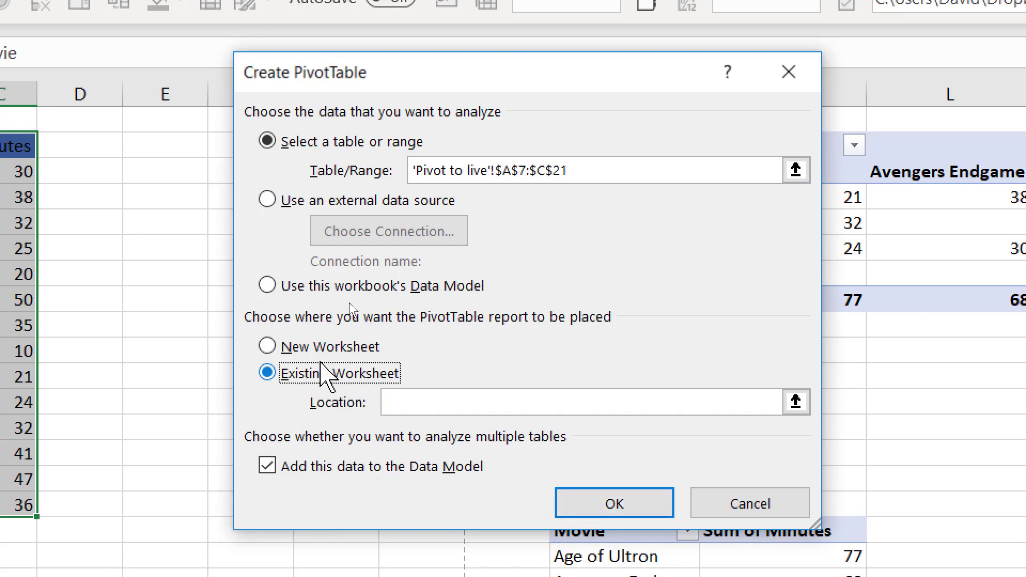
click(795, 404)
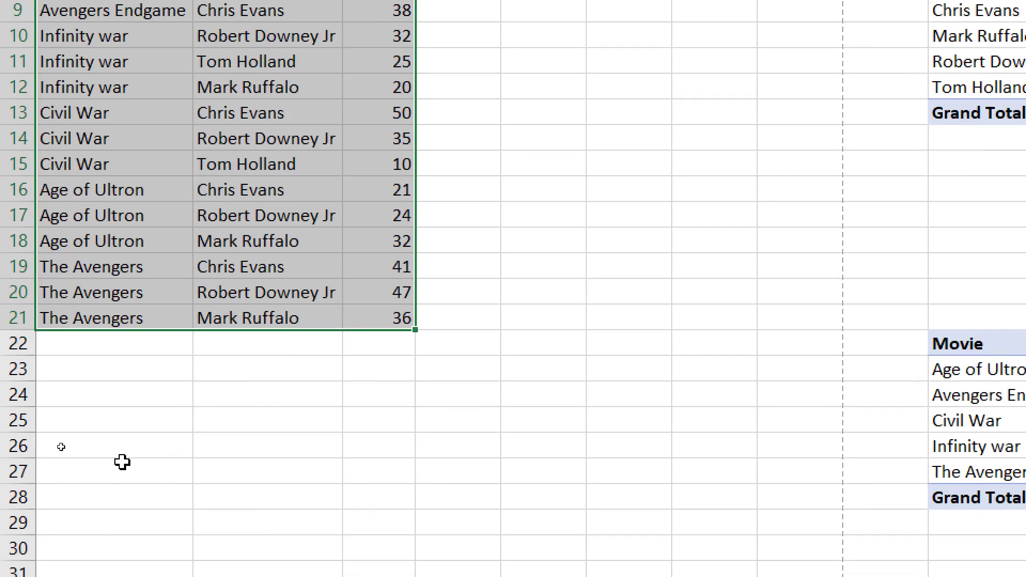
- Place the pivot at A27 with Actor as rows and Sum of Minutes as values
click(128, 463)
key(Return)
key(Return)
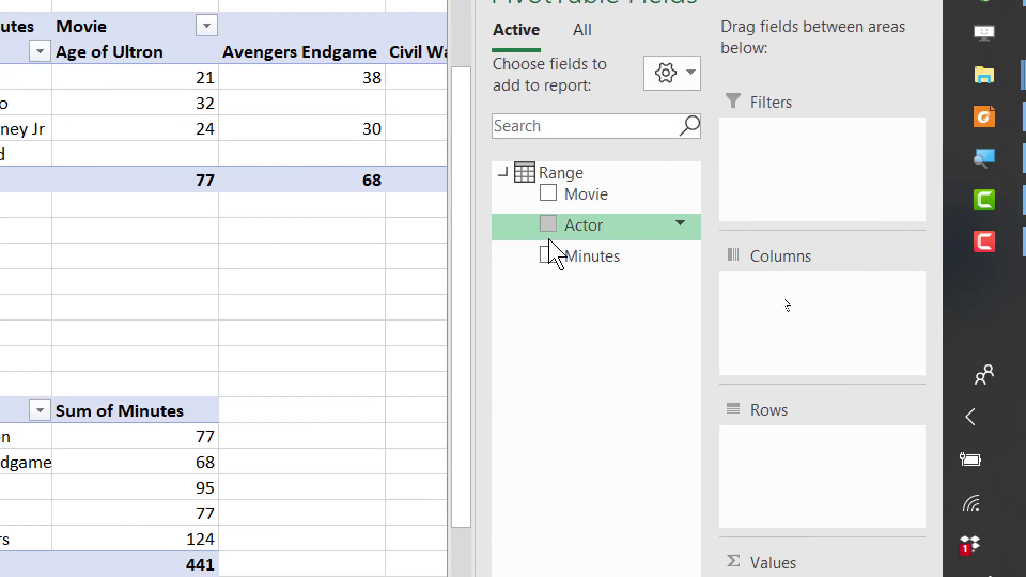
click(547, 224)
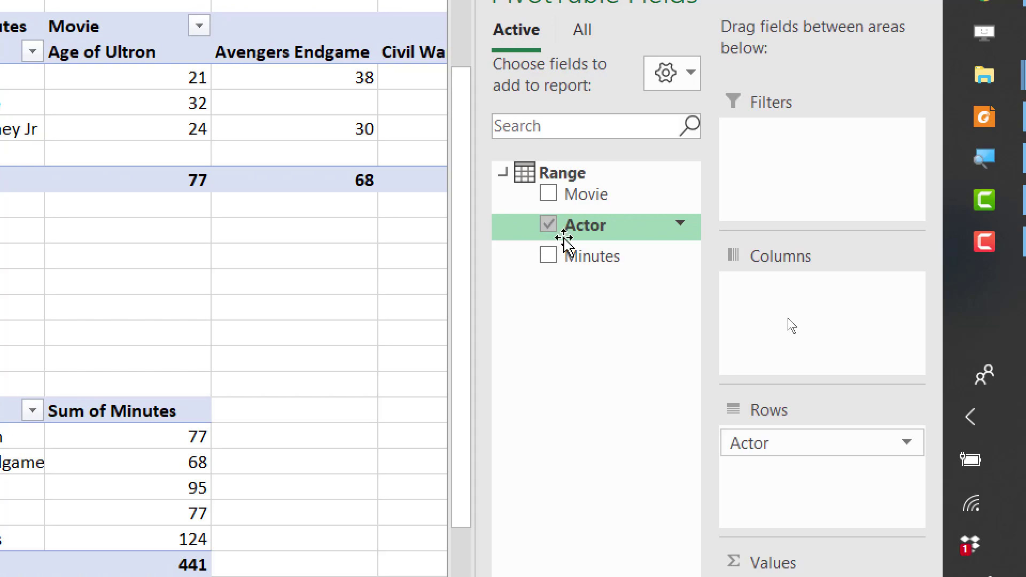
click(547, 256)
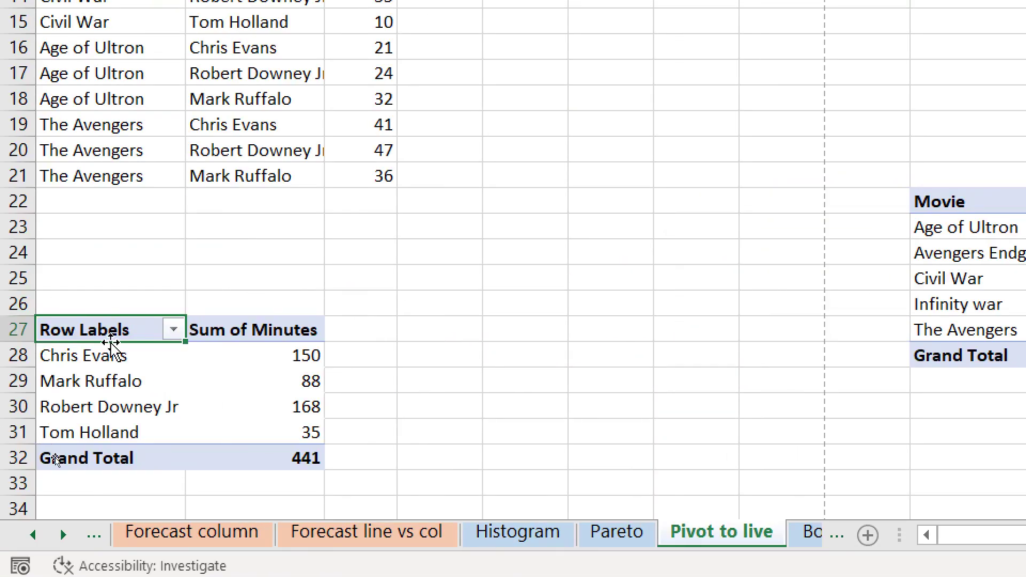
- Copy the Actor pivot and paste a duplicate at A43
drag(100, 330, 229, 451)
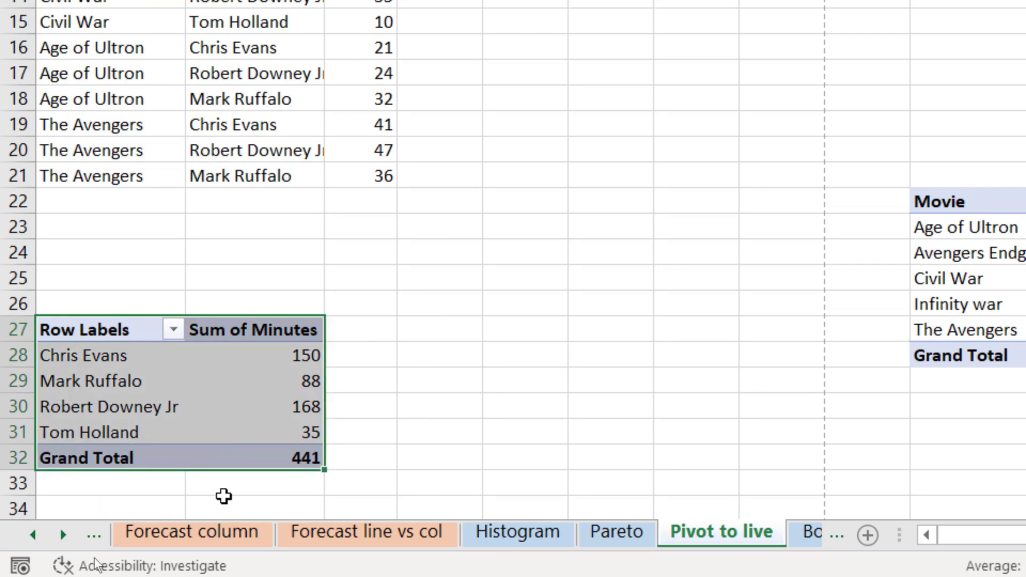
key(ctrl+c)
scroll(140, 506, down, 1)
scroll(140, 506, down, 3)
click(130, 405)
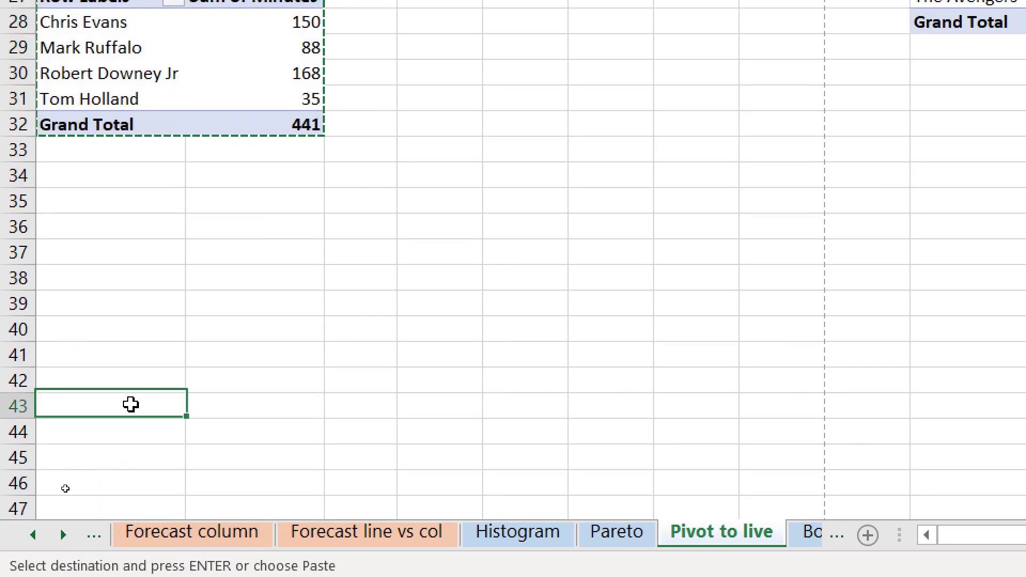
key(ctrl+v)
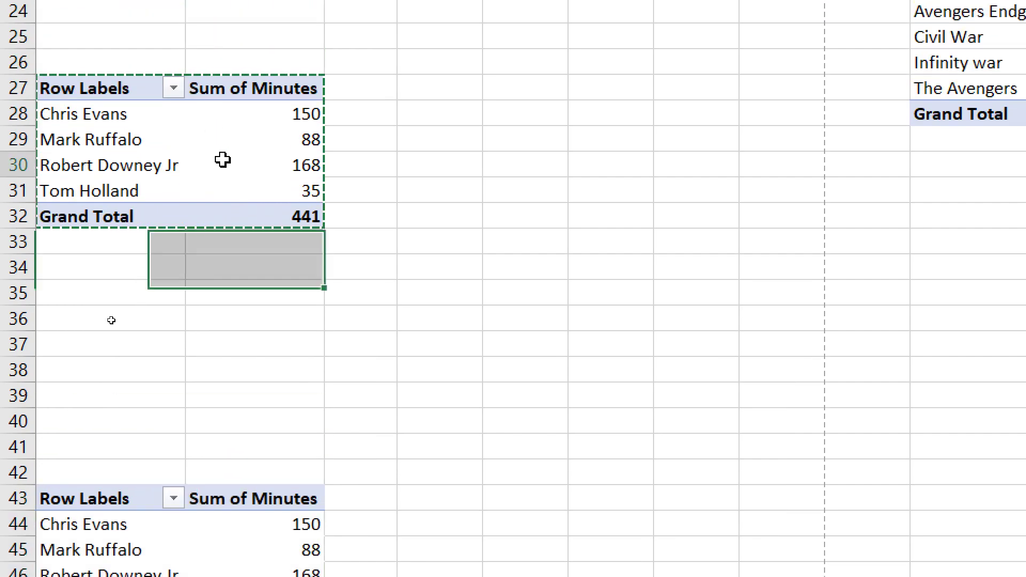
click(235, 70)
key(Escape)
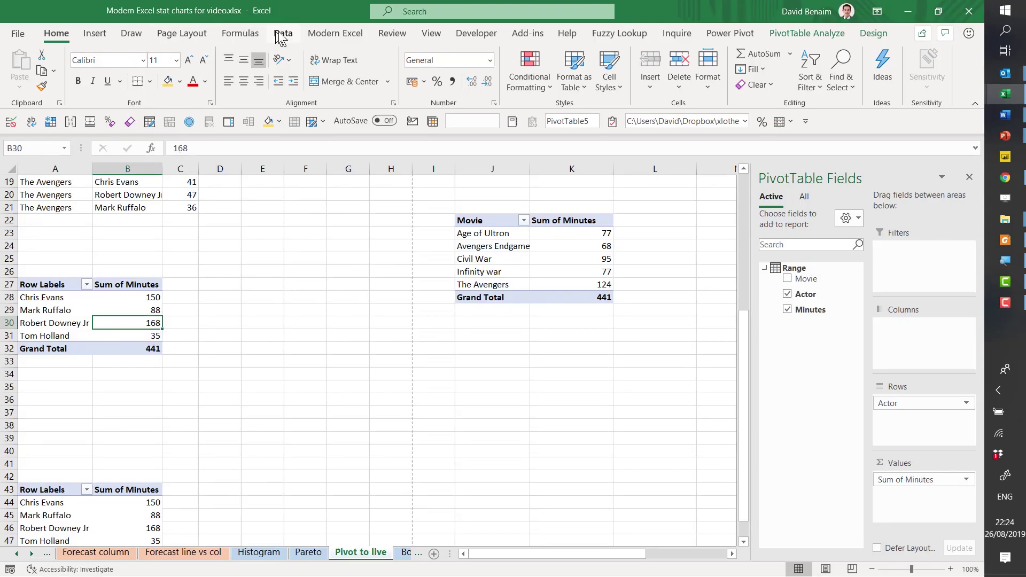
click(786, 34)
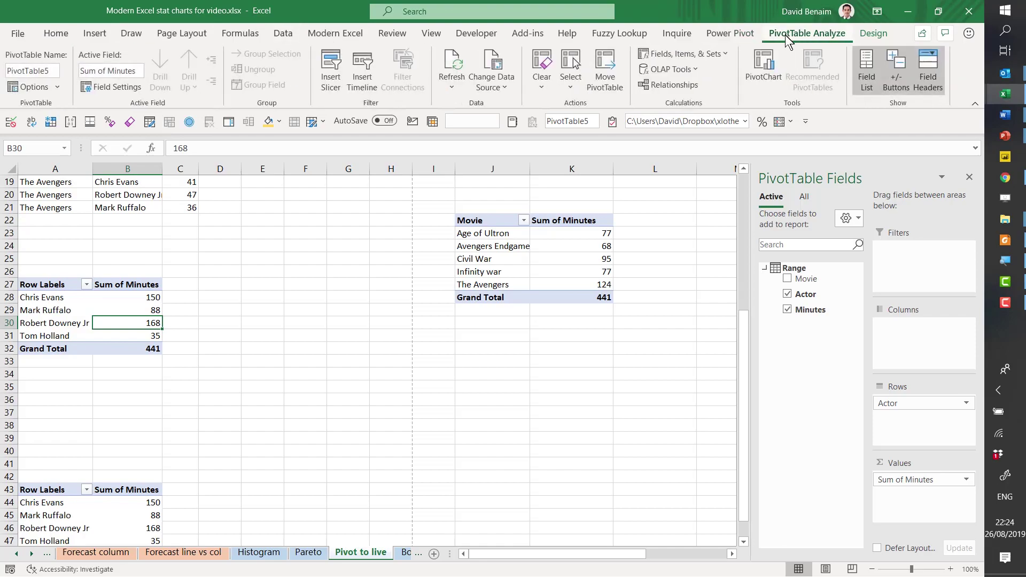
click(675, 68)
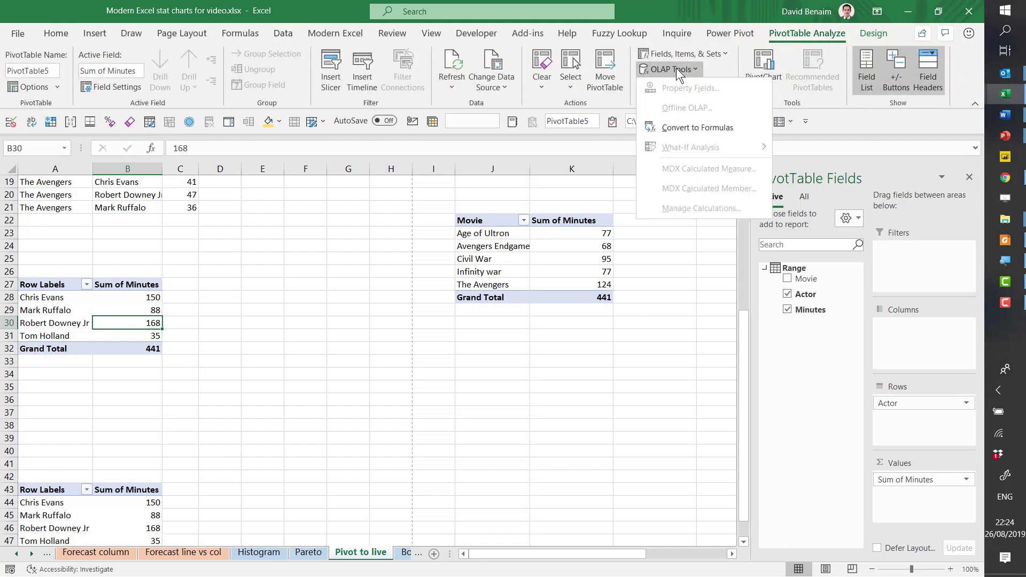
click(721, 130)
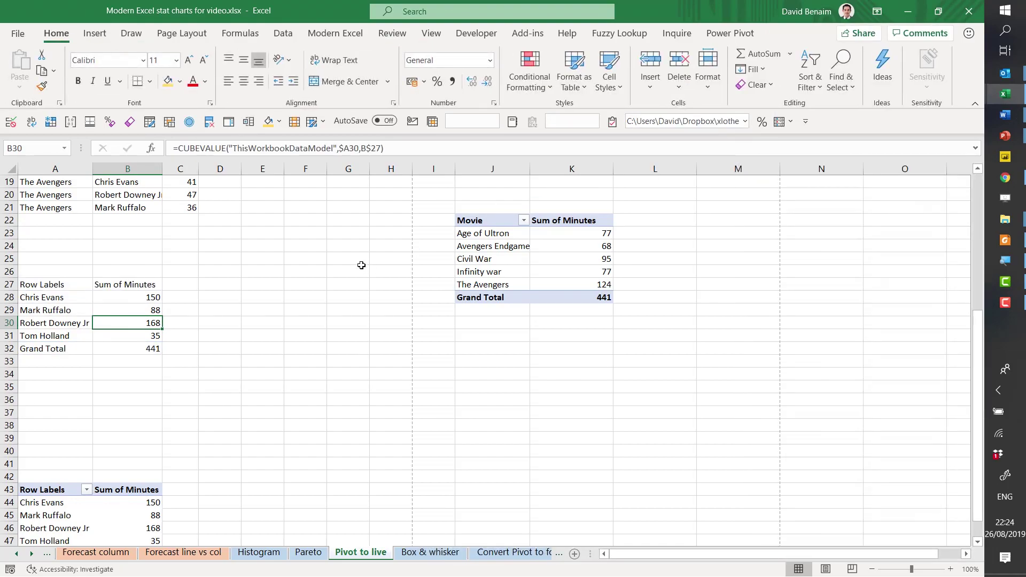
click(153, 298)
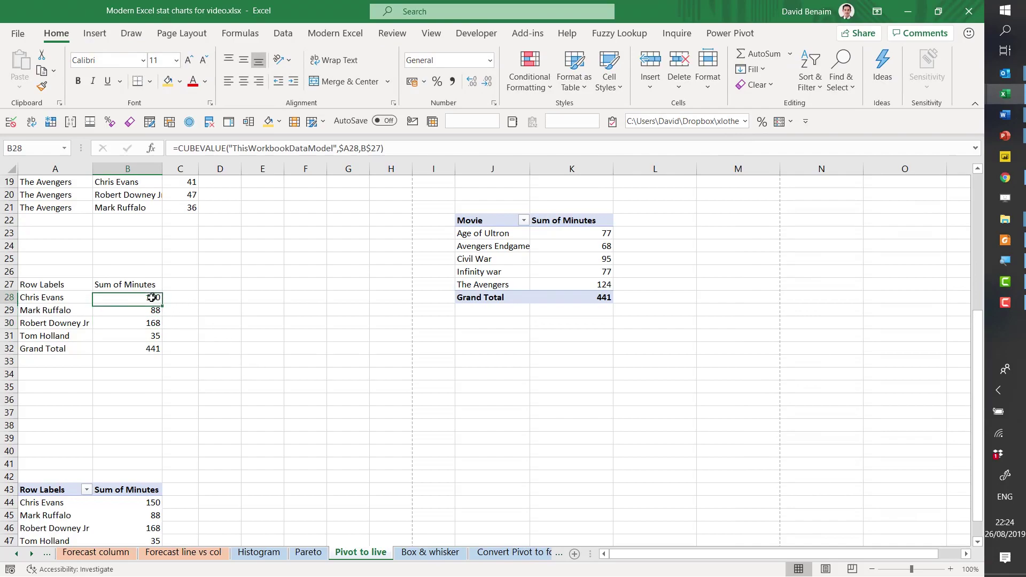
click(226, 143)
key(Escape)
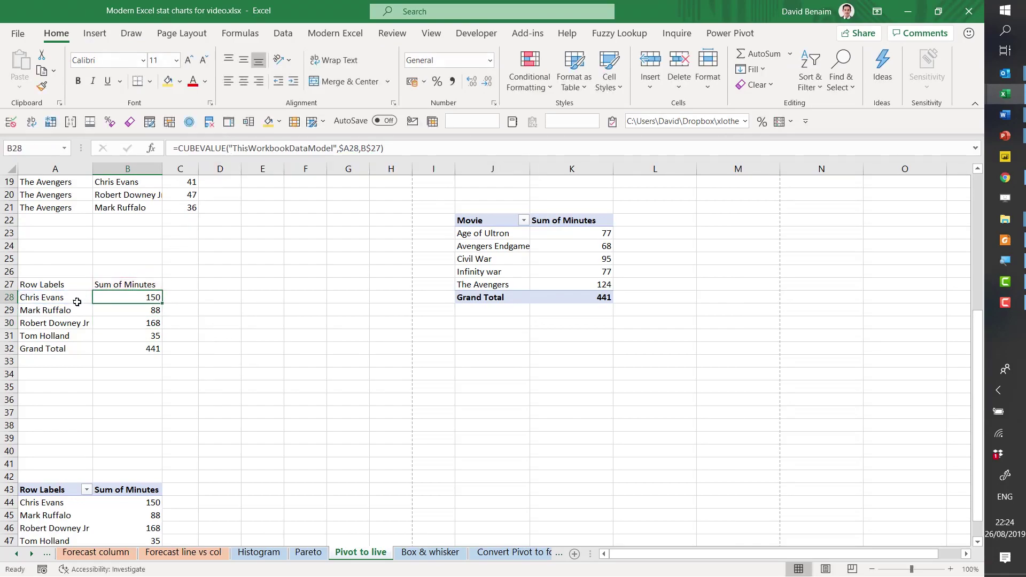
click(75, 304)
click(200, 153)
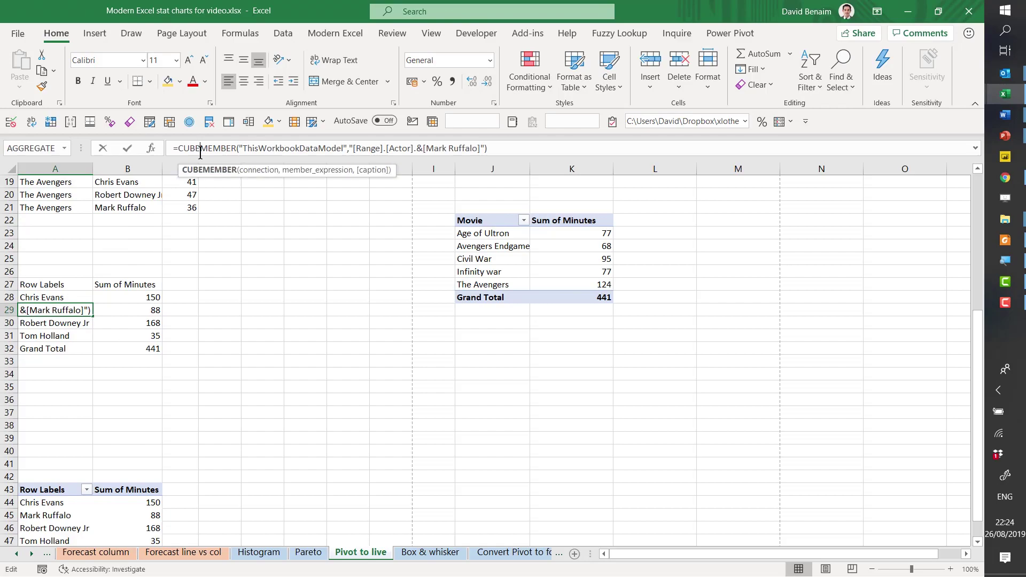
key(Escape)
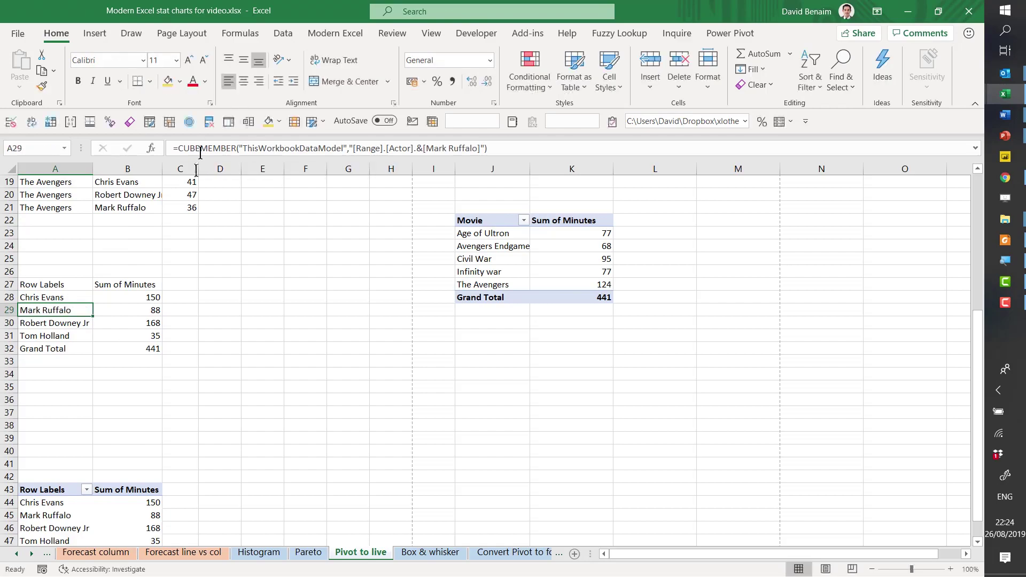
click(127, 334)
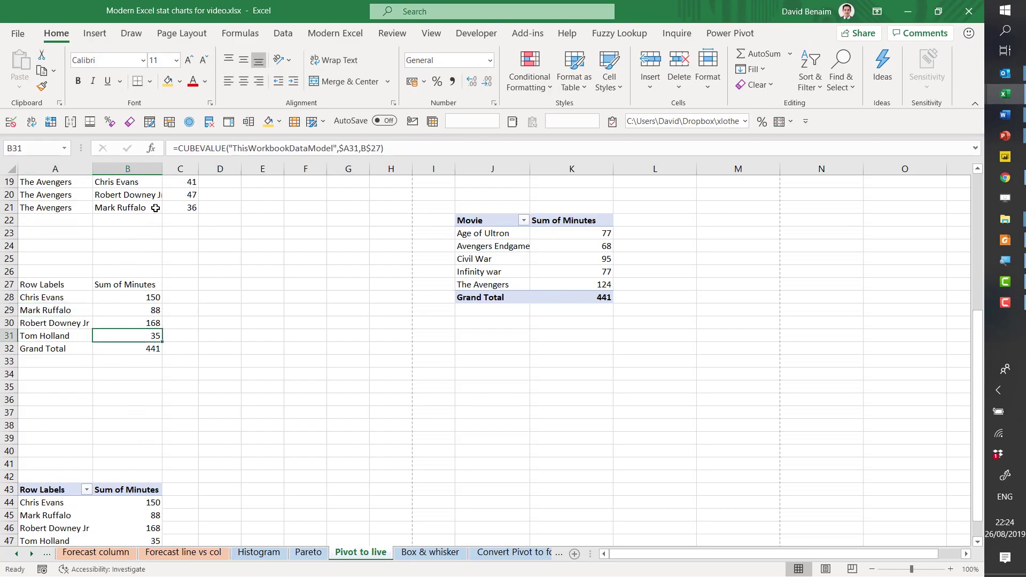
click(177, 198)
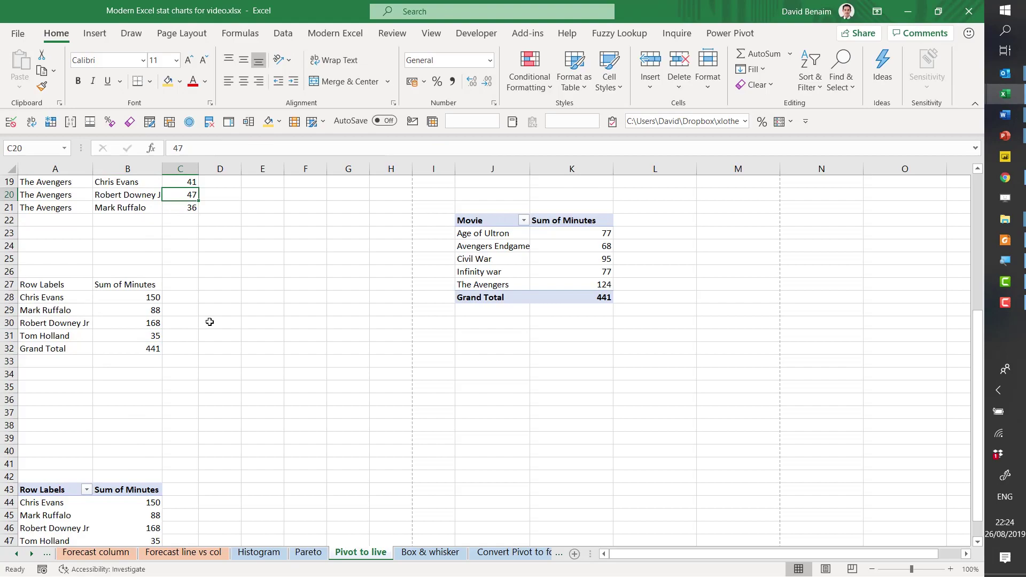
- Enter 460 as Robert Downey Jr's Avengers minutes in C20
text(460)
key(Return)
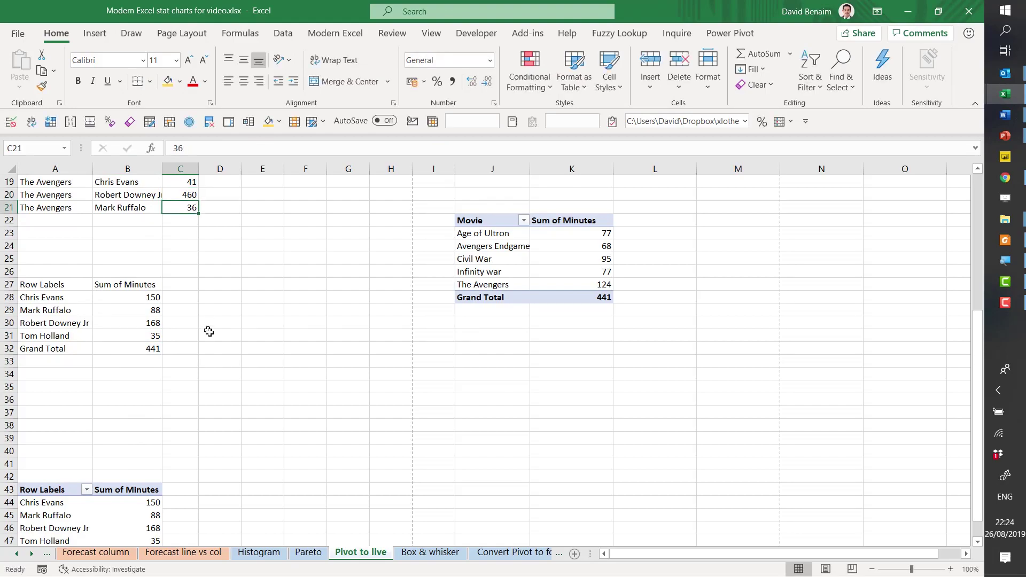
click(148, 332)
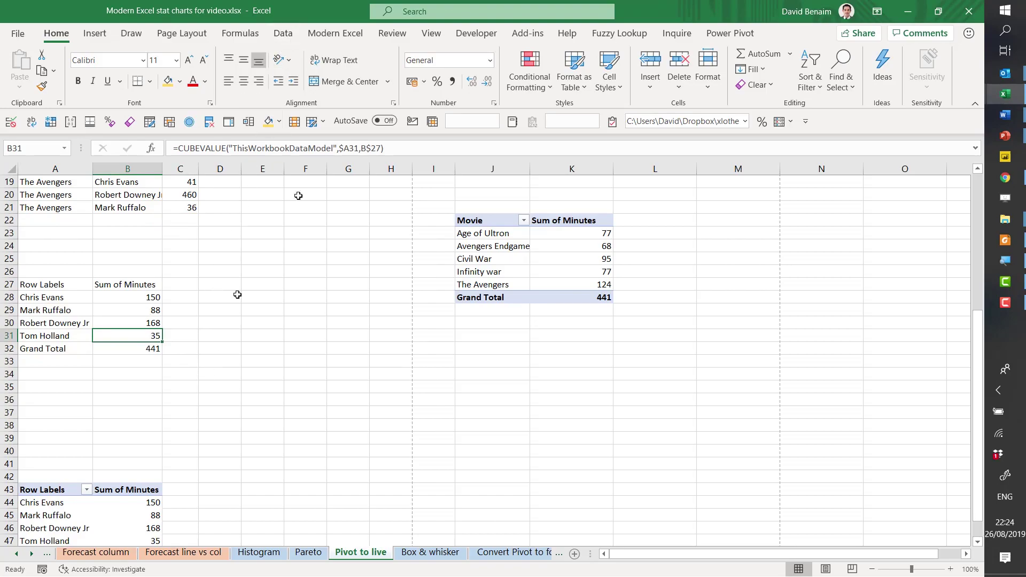
- Refresh All data and confirm Robert Downey Jr now shows 581 in formulas and pivot
click(283, 34)
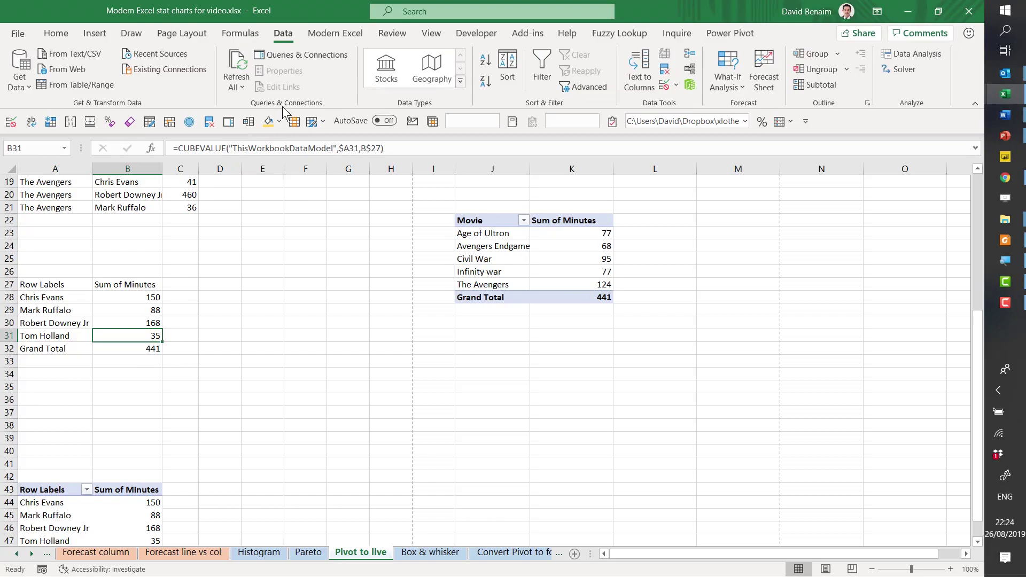
click(236, 66)
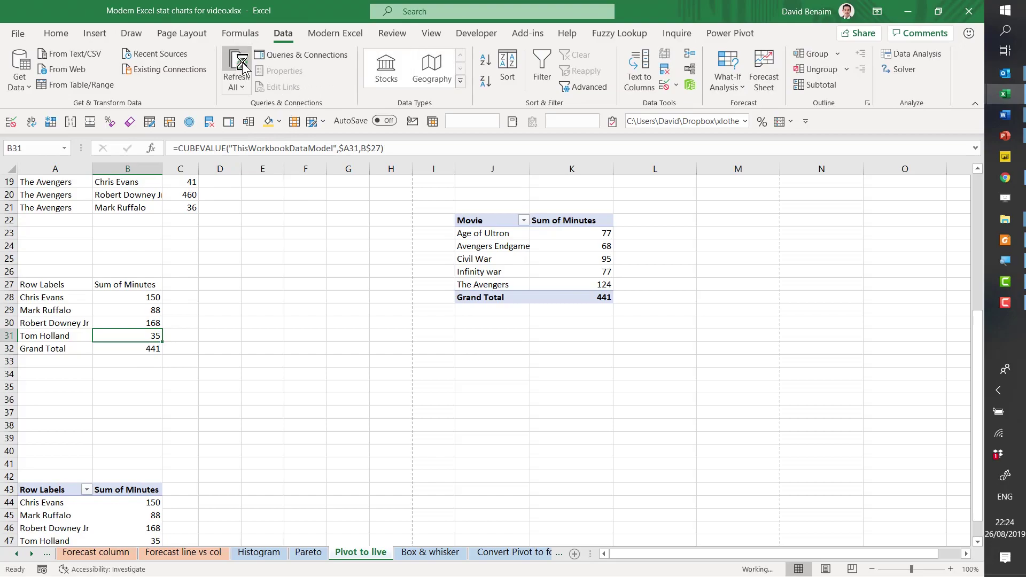
click(126, 324)
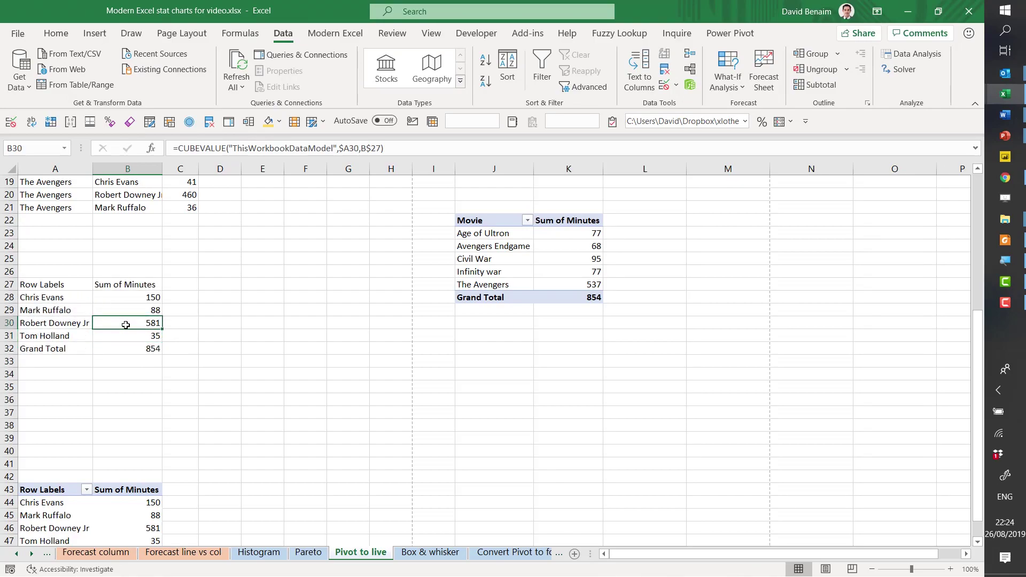
click(142, 529)
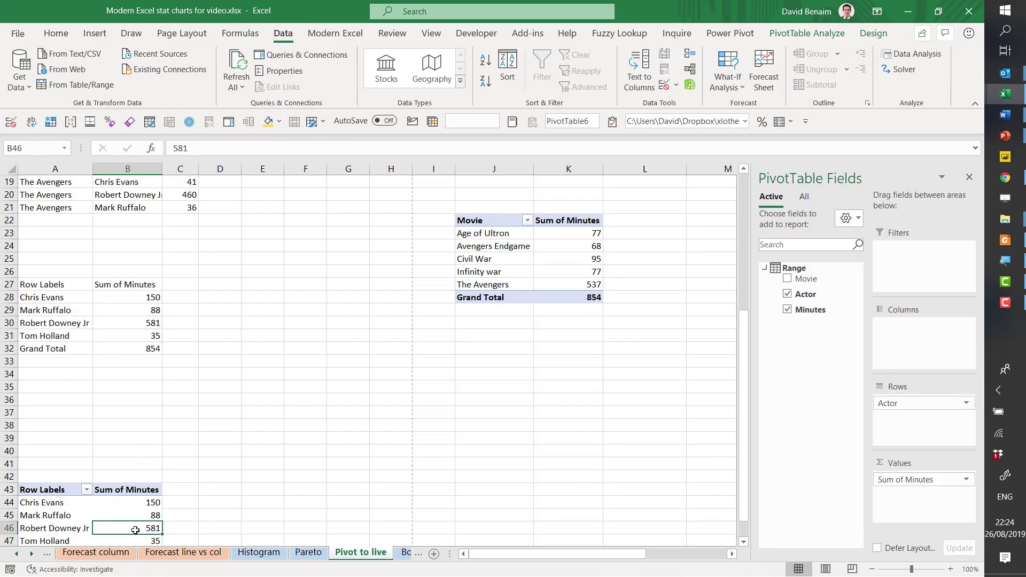
click(132, 324)
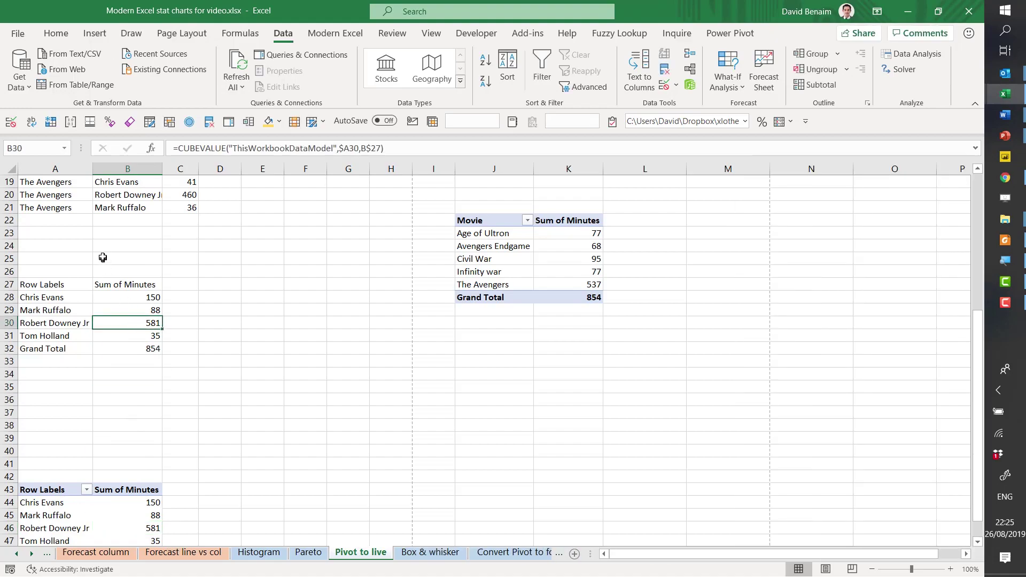
- Replace Mark Ruffalo with Chris Pratt in source cell B21
click(117, 210)
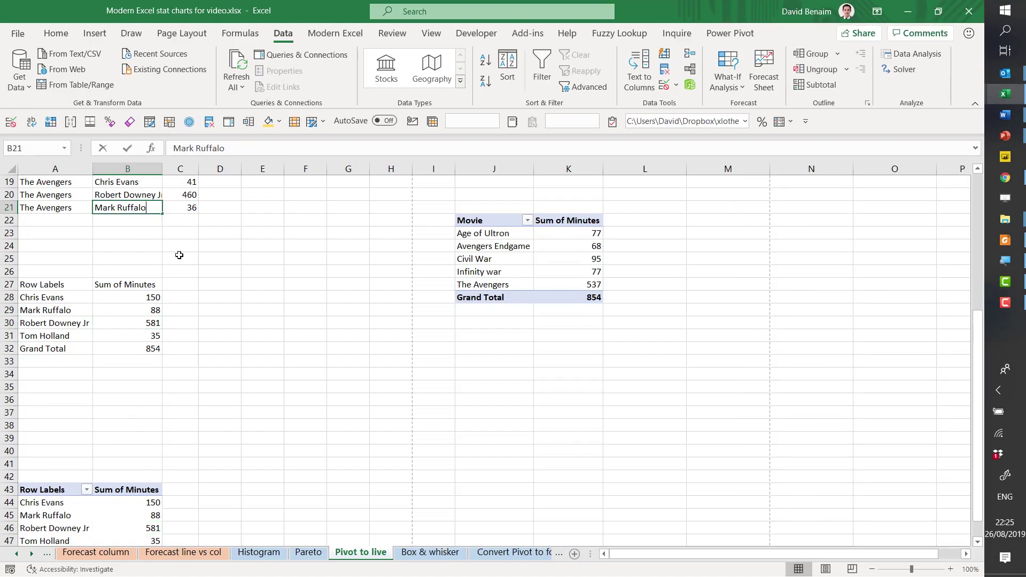
text(Chris Pra)
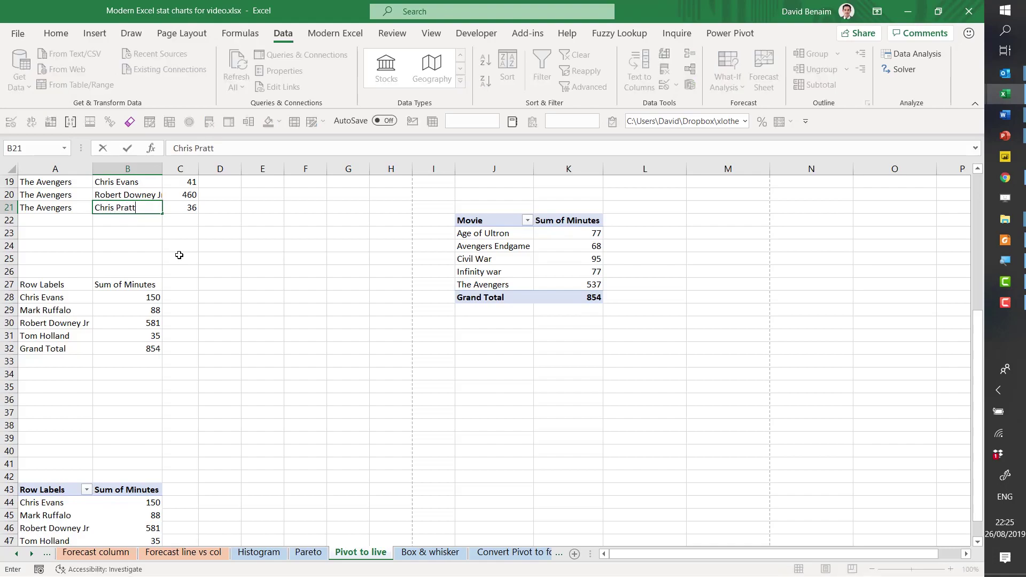
text(tt)
key(Return)
mouse_move(181, 515)
mouse_down()
mouse_move(184, 532)
mouse_move(191, 510)
mouse_up()
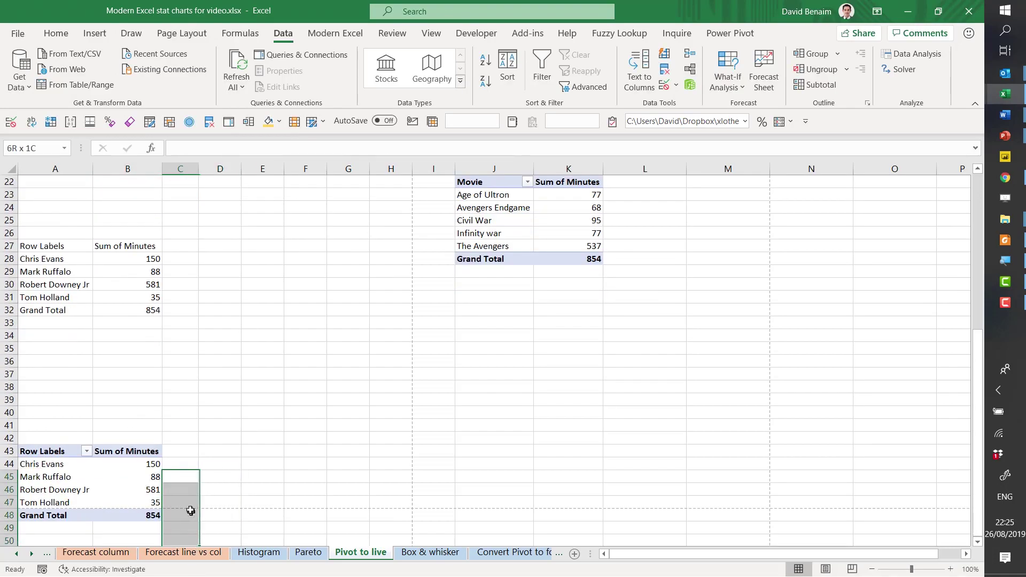
click(128, 311)
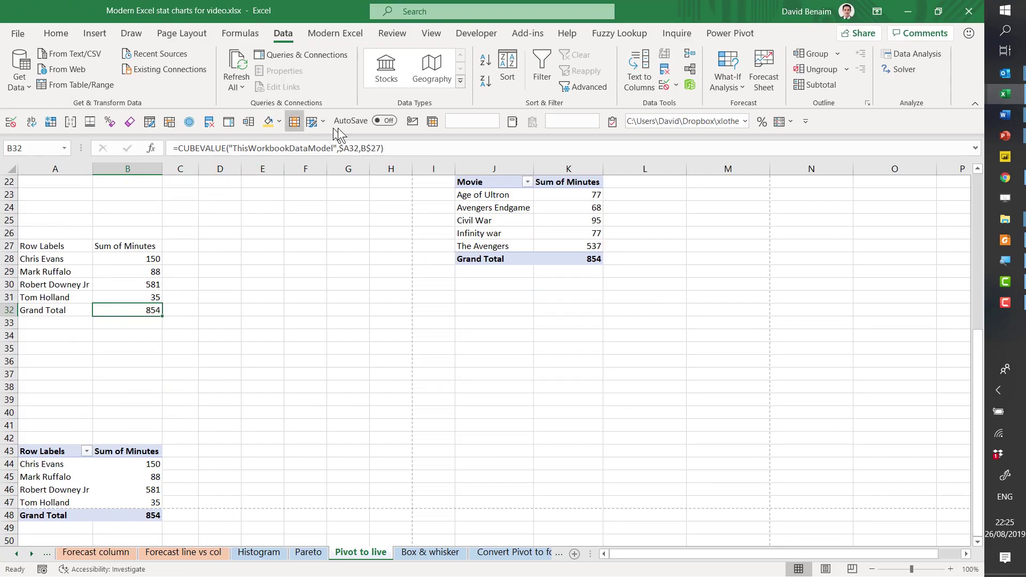
- Refresh All and compare the pivot's new Chris Pratt row with the formula table's Mark Ruffalo at 52
click(236, 67)
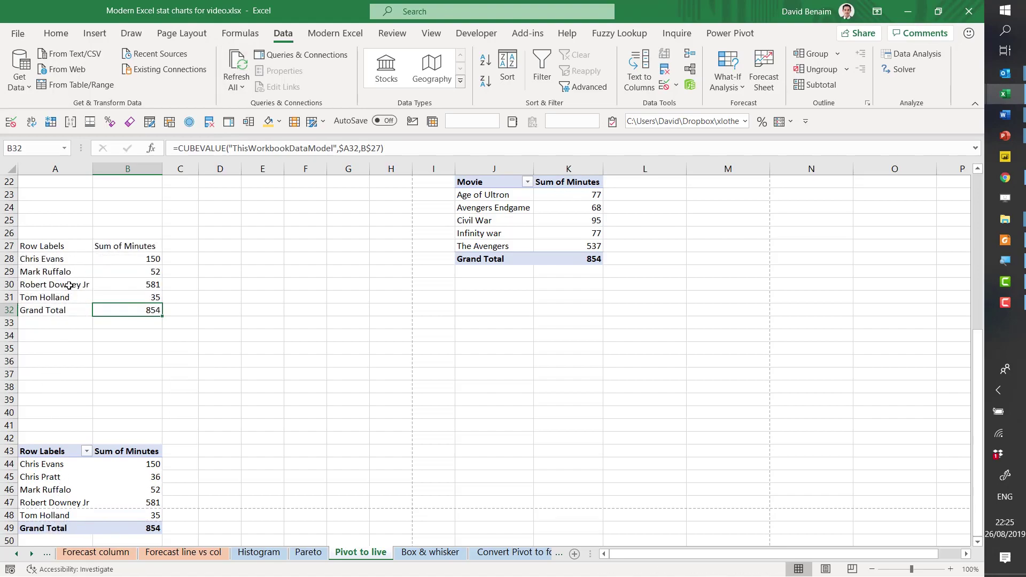
click(73, 469)
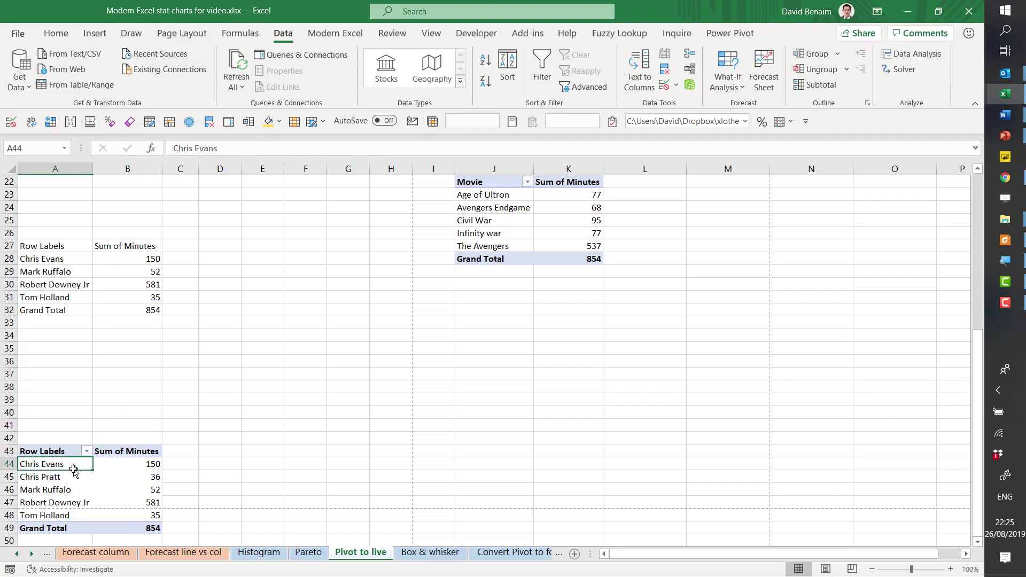
drag(58, 476, 132, 476)
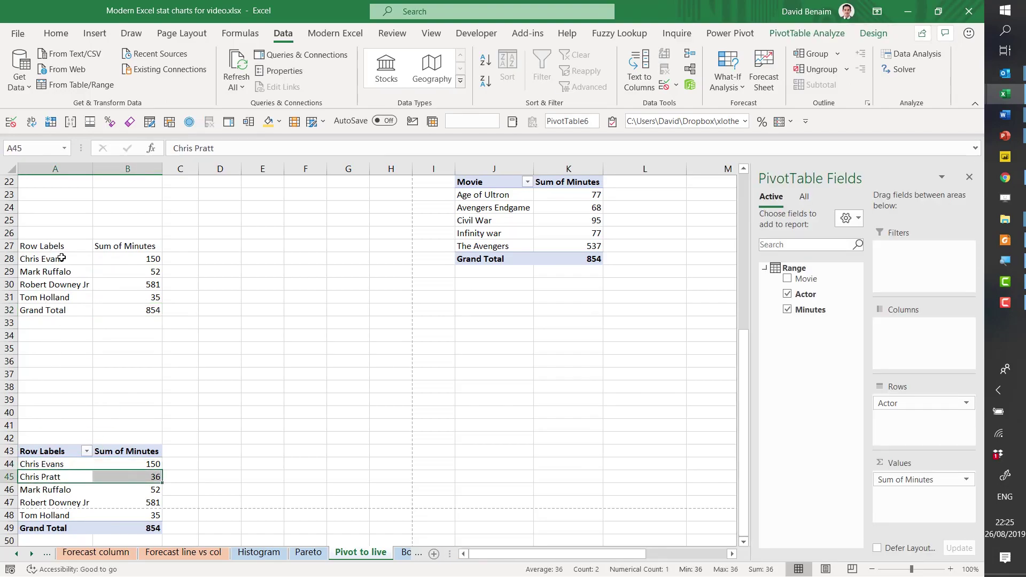
drag(62, 258, 63, 271)
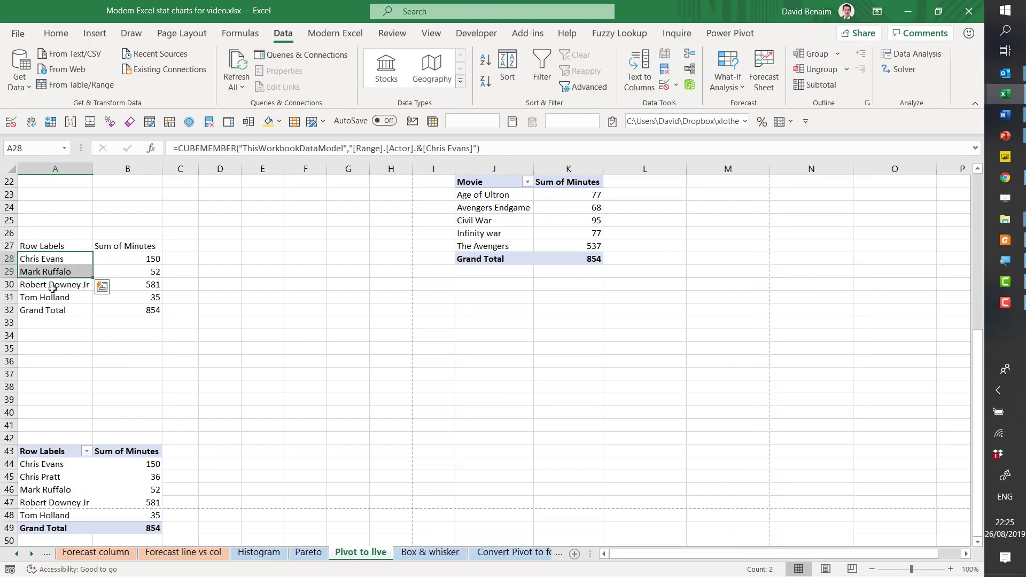
click(52, 288)
click(144, 271)
- Select the formula-based actor table A27:B32
scroll(219, 281, up, 4)
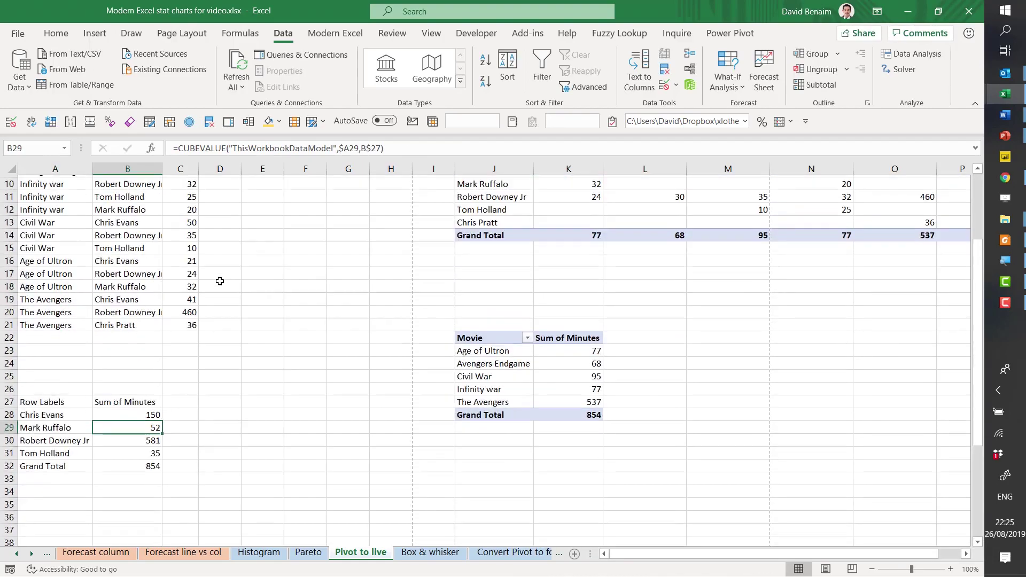
scroll(220, 281, up, 3)
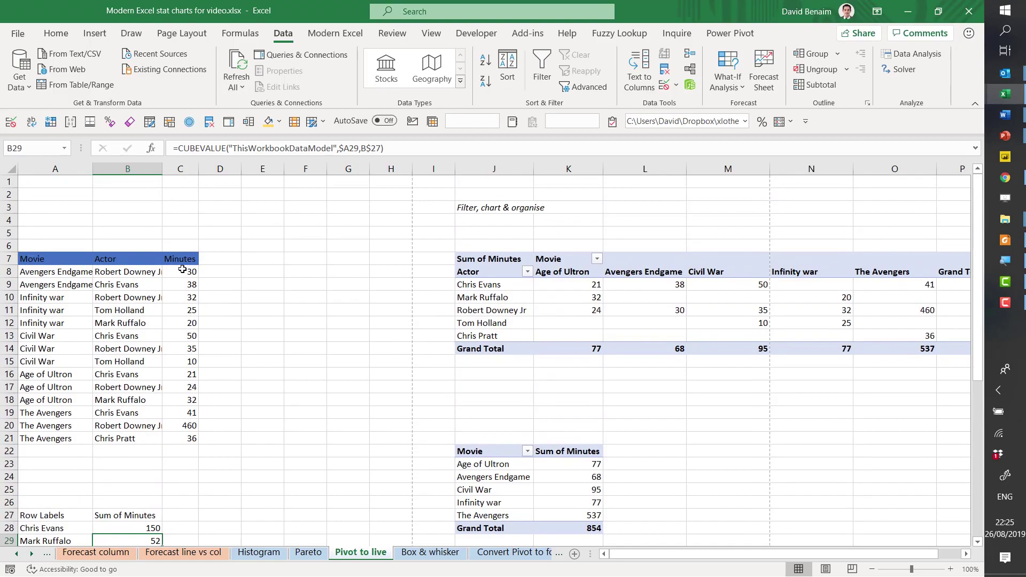
click(177, 299)
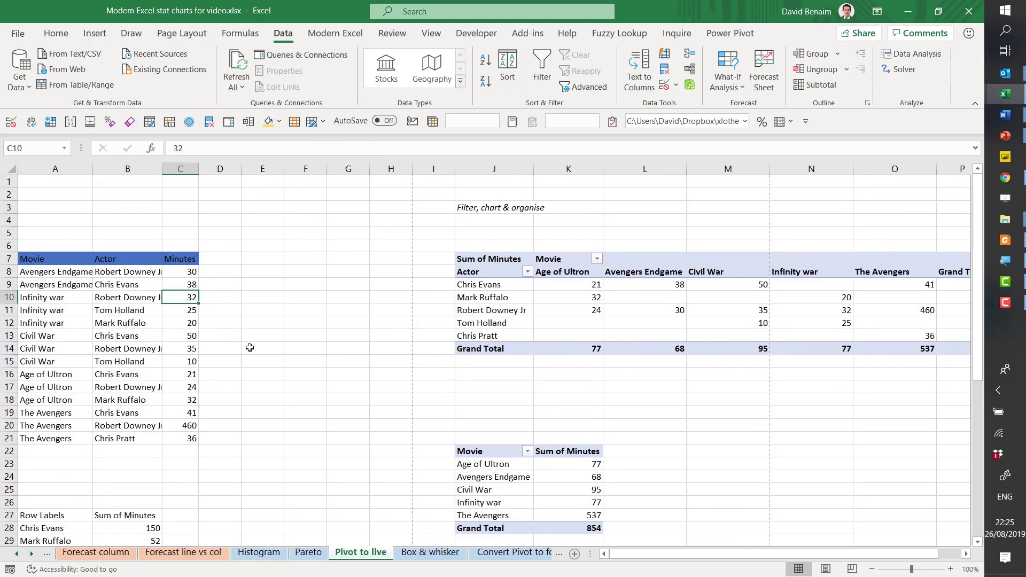
scroll(254, 429, down, 4)
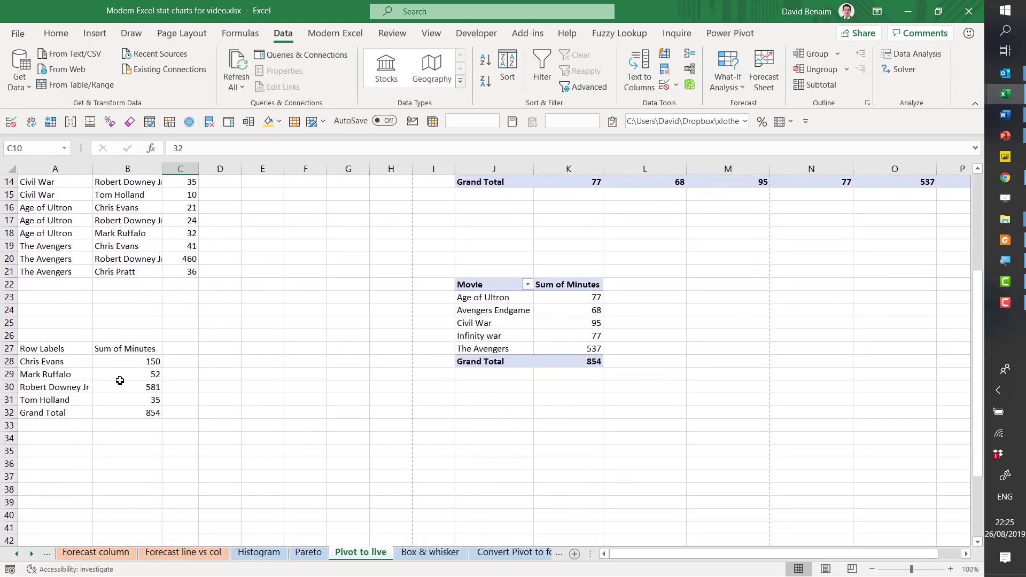
drag(86, 351, 151, 411)
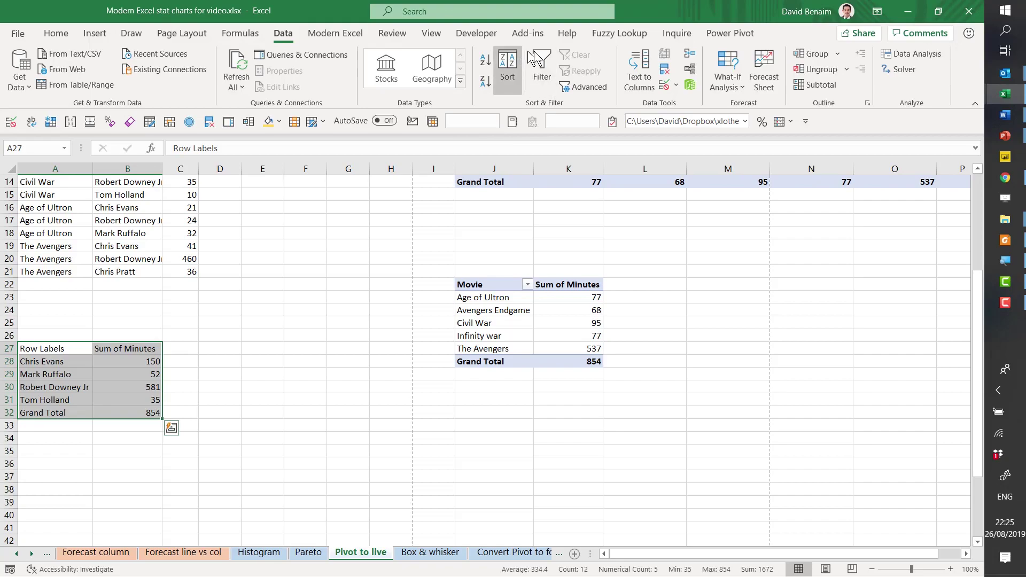
click(94, 33)
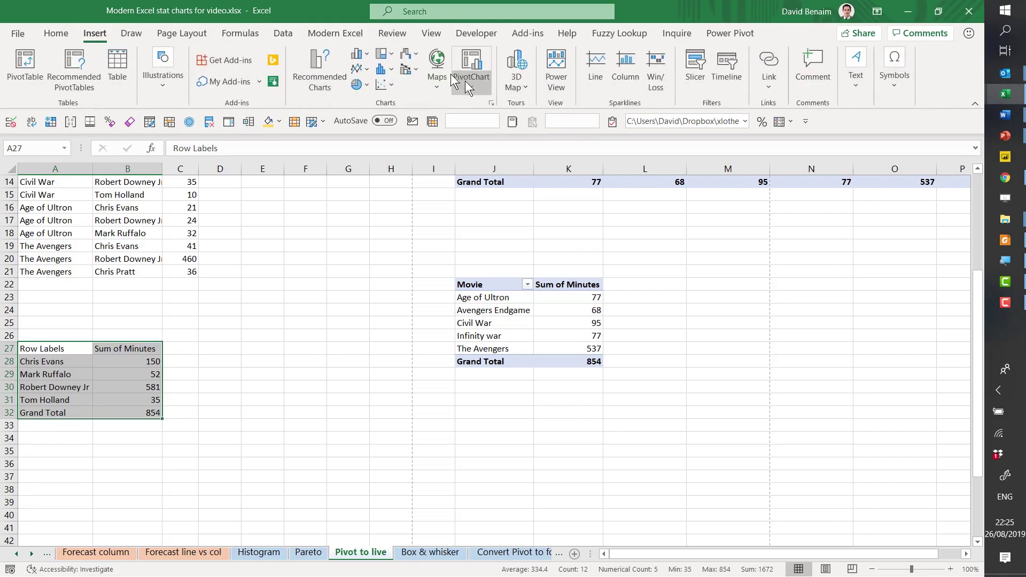
click(407, 54)
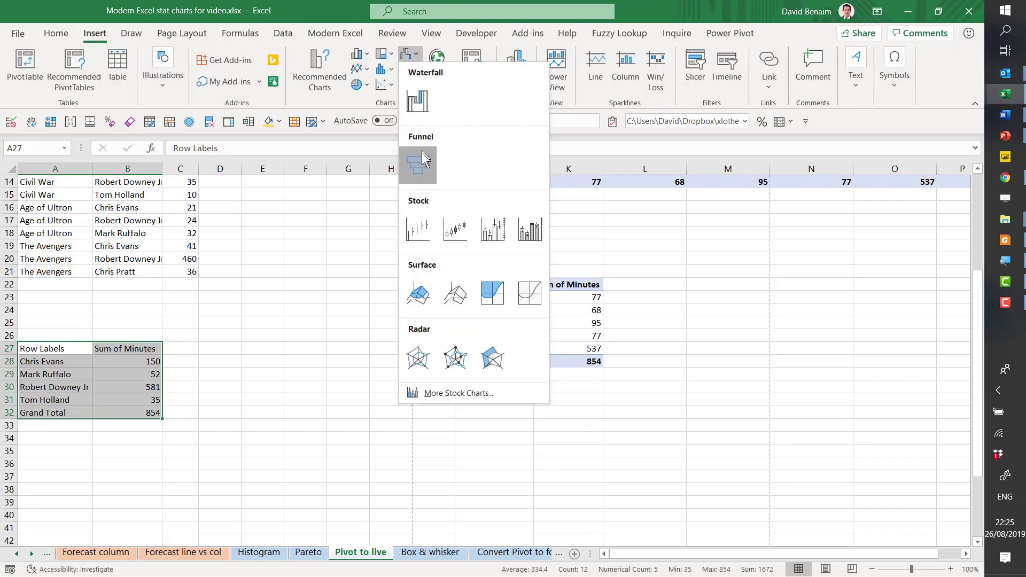
click(421, 157)
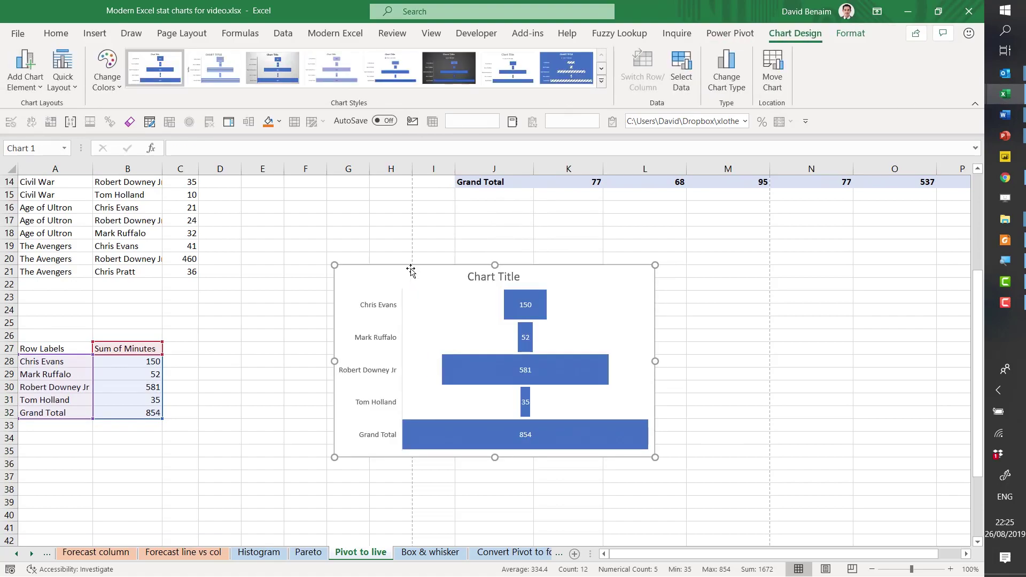
key(Delete)
click(540, 322)
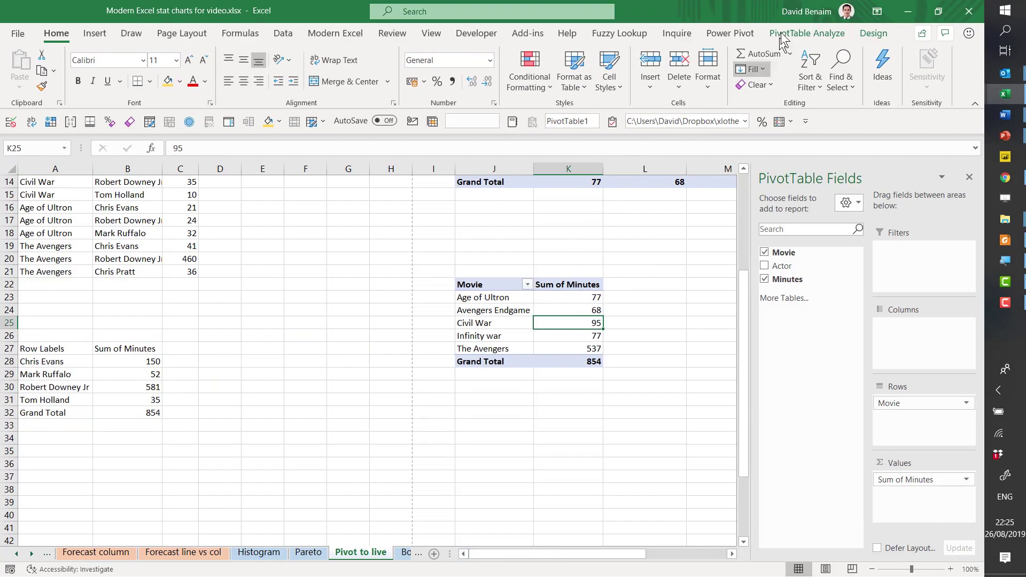
- Select a value in the A43 Actor pivot and reach OLAP Tools > Convert to Formulas
click(806, 38)
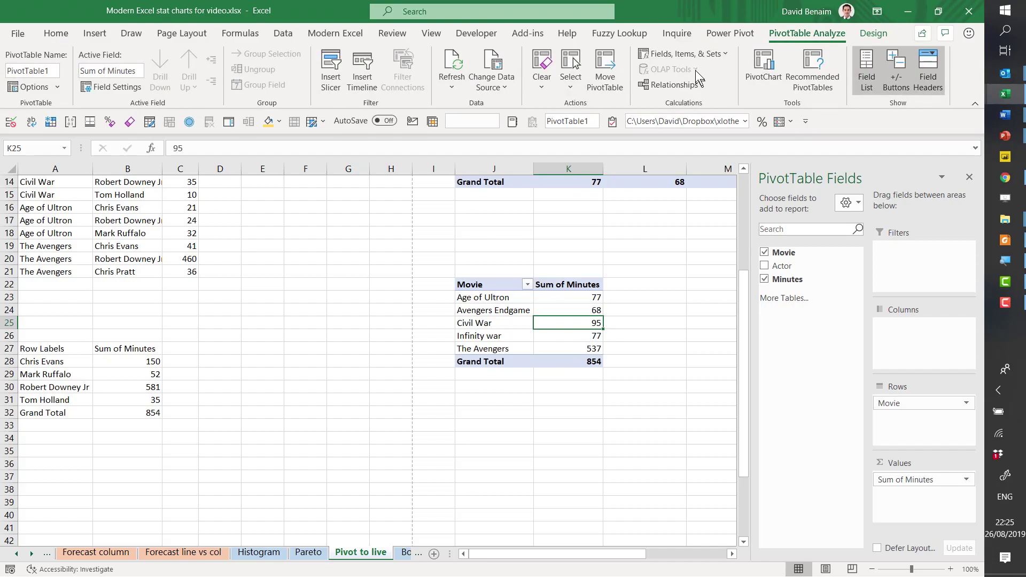
click(133, 414)
scroll(134, 427, down, 4)
click(128, 438)
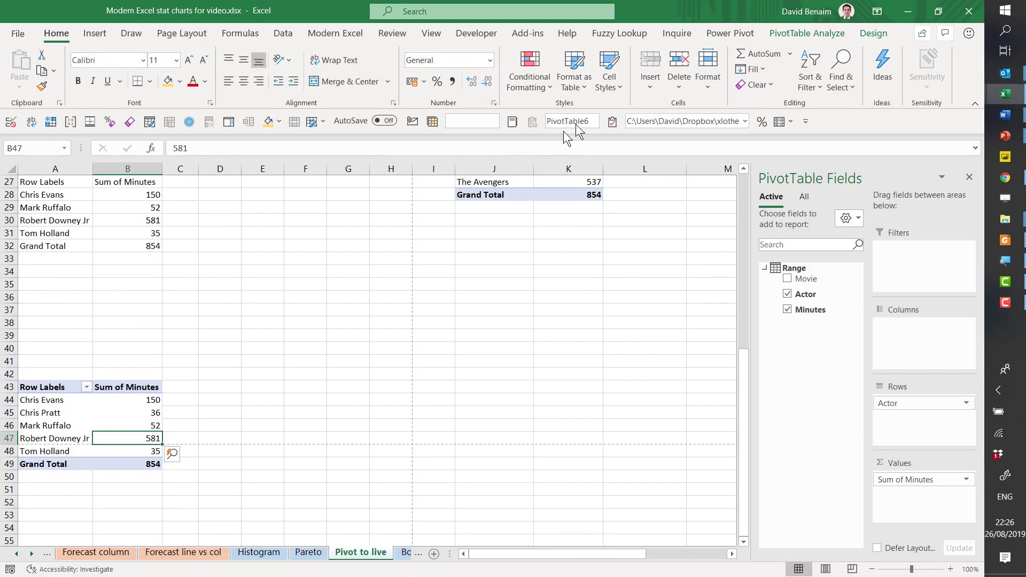
click(810, 40)
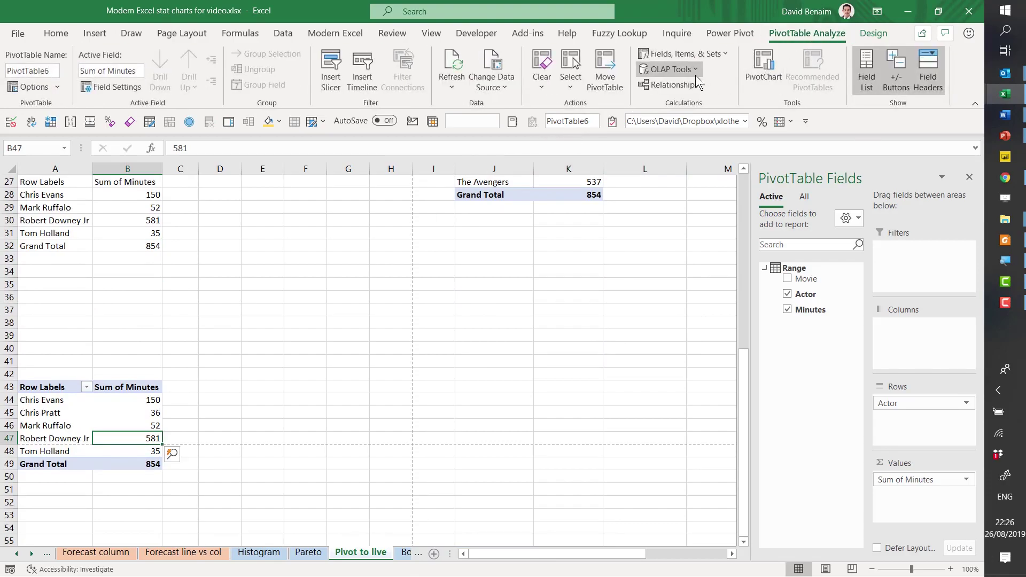
click(694, 75)
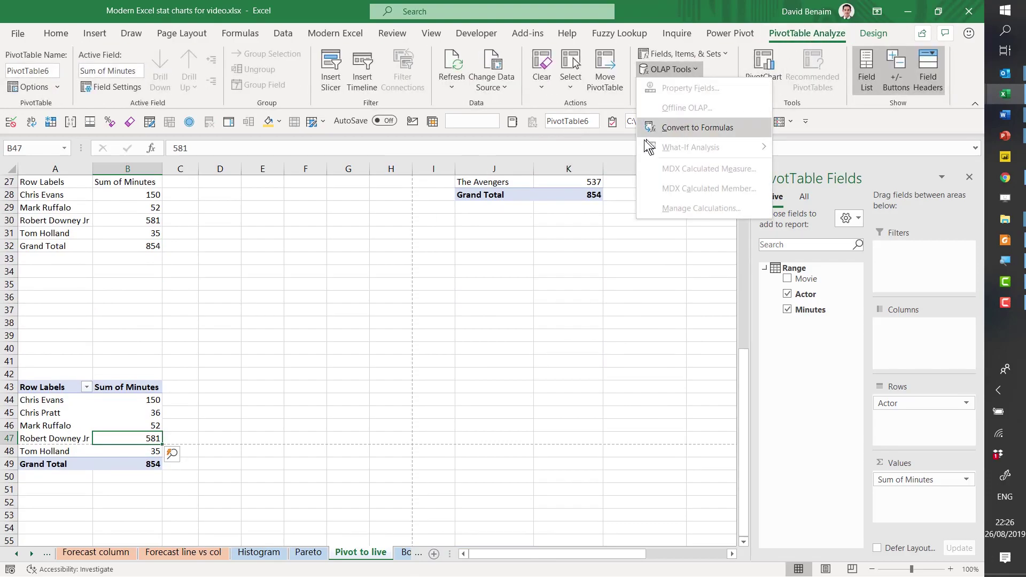